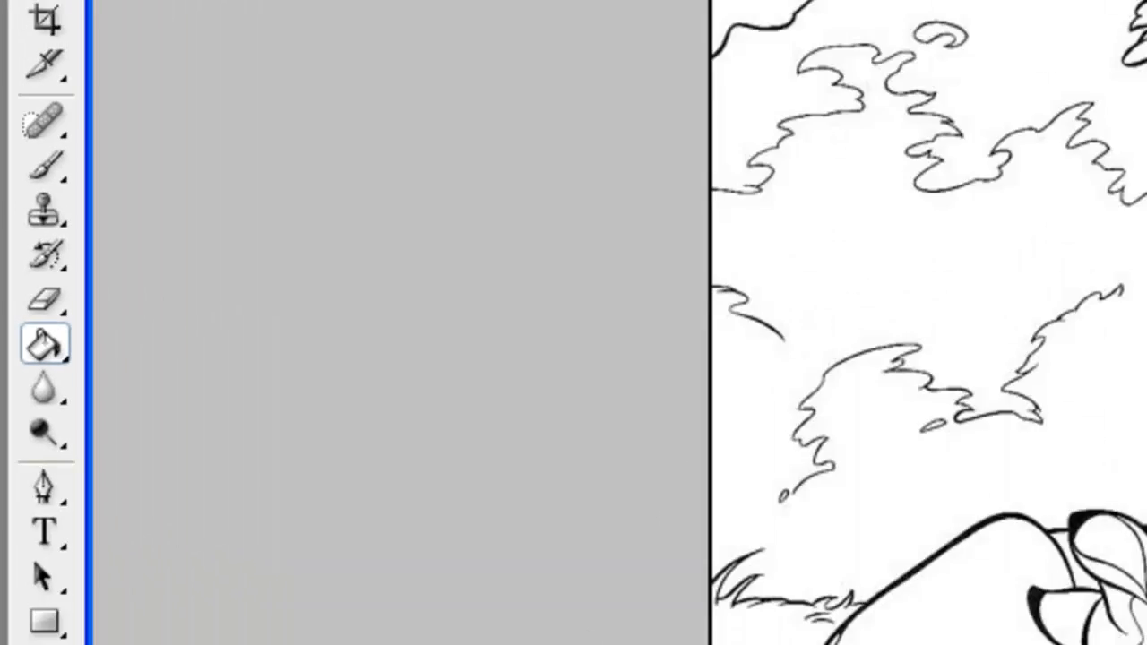
- Set the foreground colour to bright red (#ff2020)
click(121, 641)
mouse_move(394, 296)
mouse_down()
mouse_move(404, 242)
mouse_move(440, 183)
mouse_up()
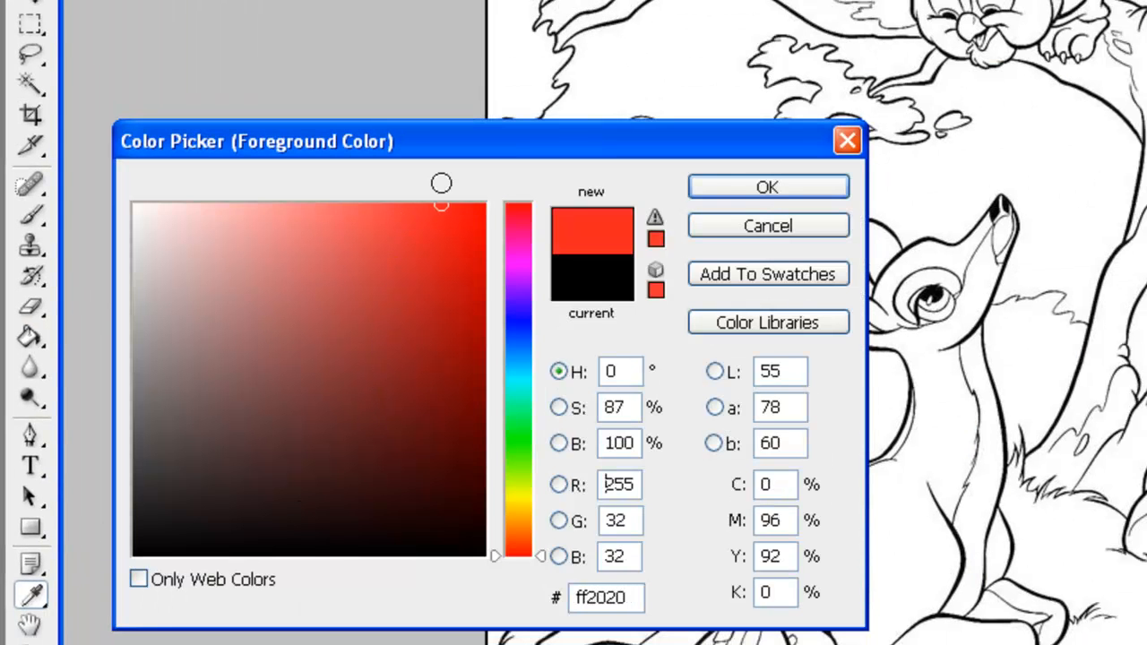
click(748, 190)
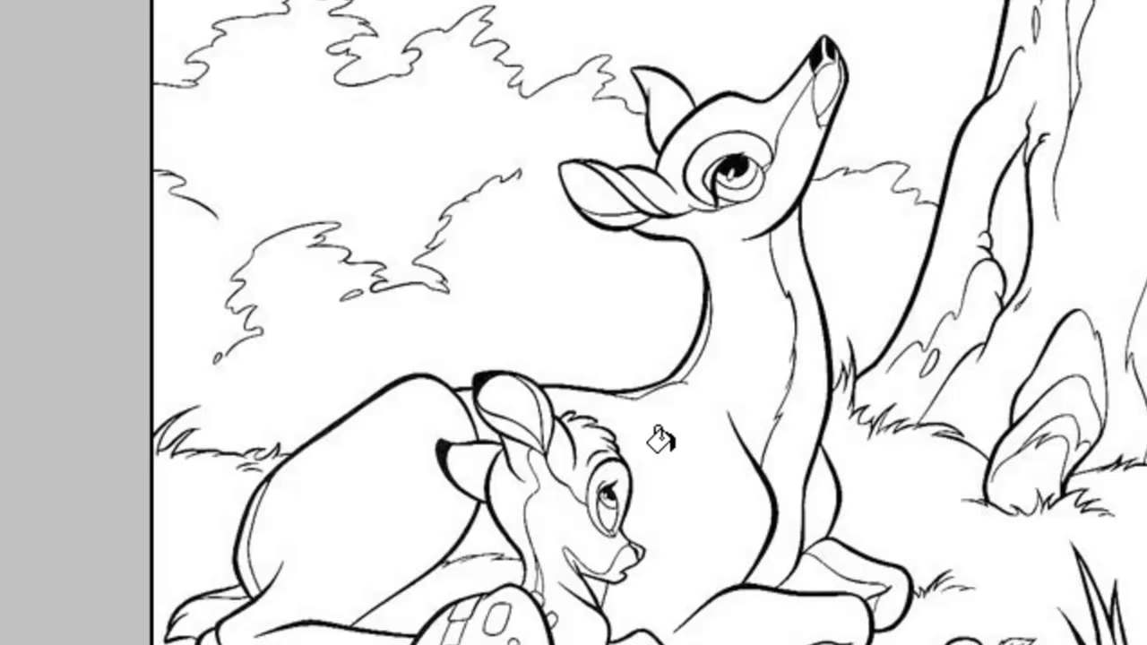
- Try flat red Paint Bucket fills on the adult deer's body and head, and undo them
click(660, 439)
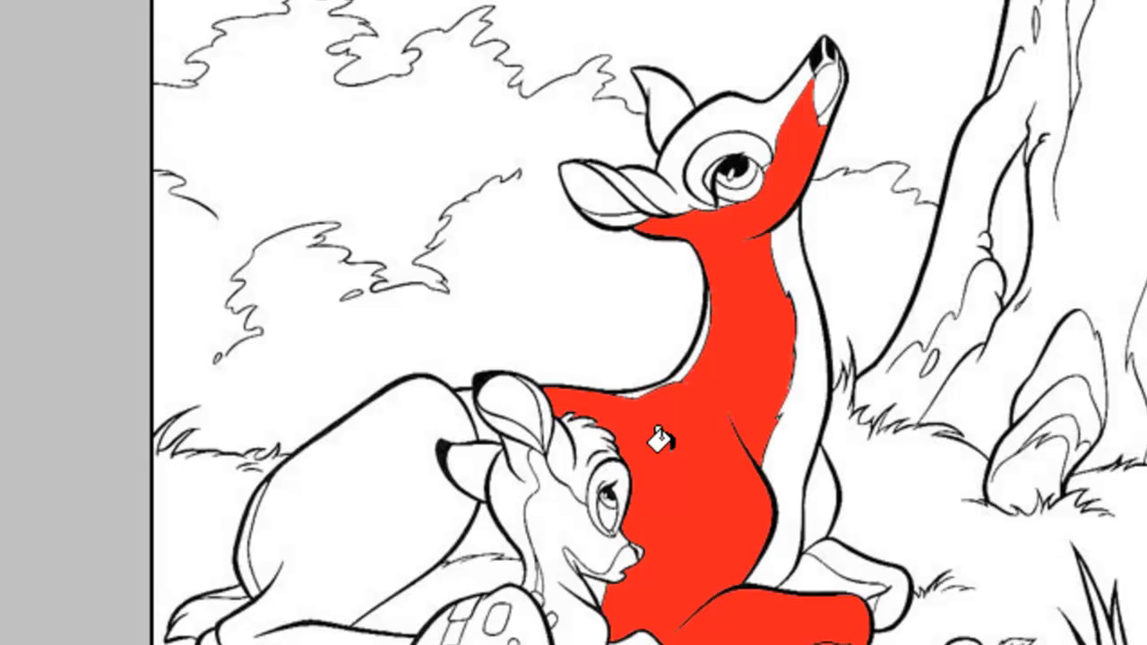
click(713, 109)
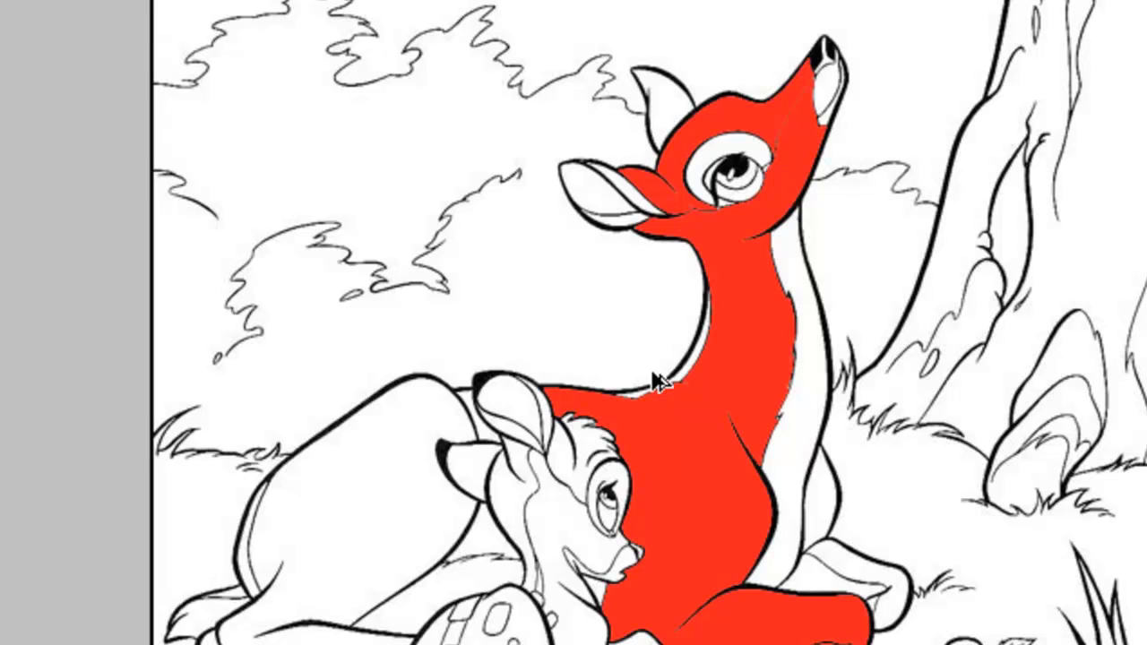
key(ctrl+z)
key(ctrl+z)
key(ctrl+z)
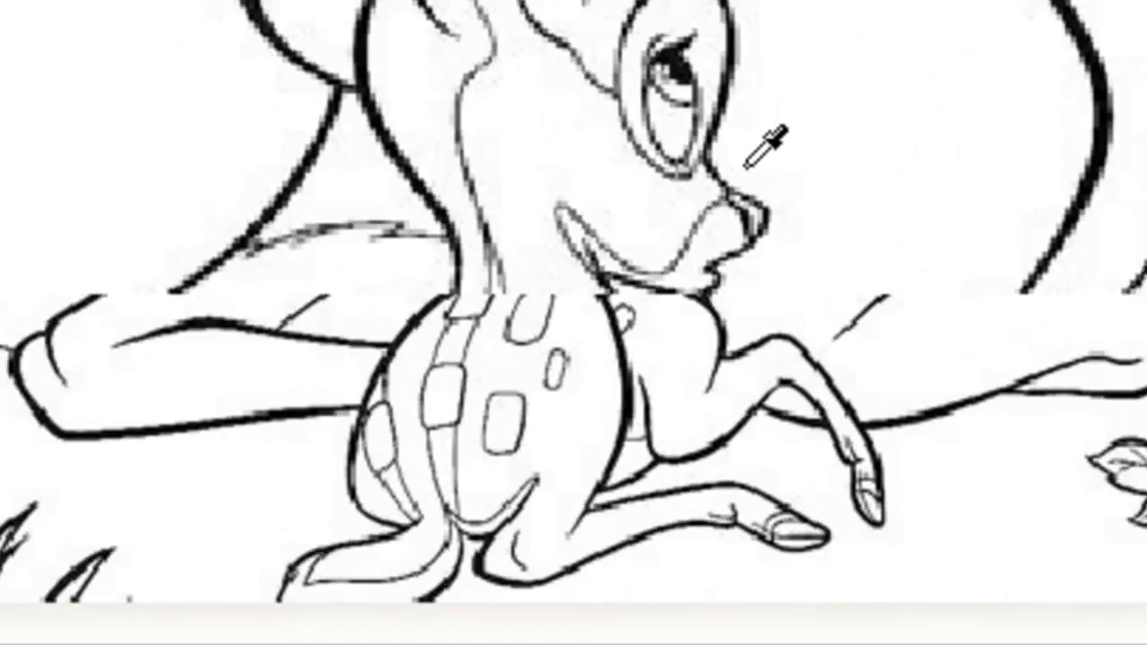
- Try filling the larger spots on the fawn's back with red using the Paint Bucket
scroll(745, 167, up, 4)
drag(834, 305, 1145, 1)
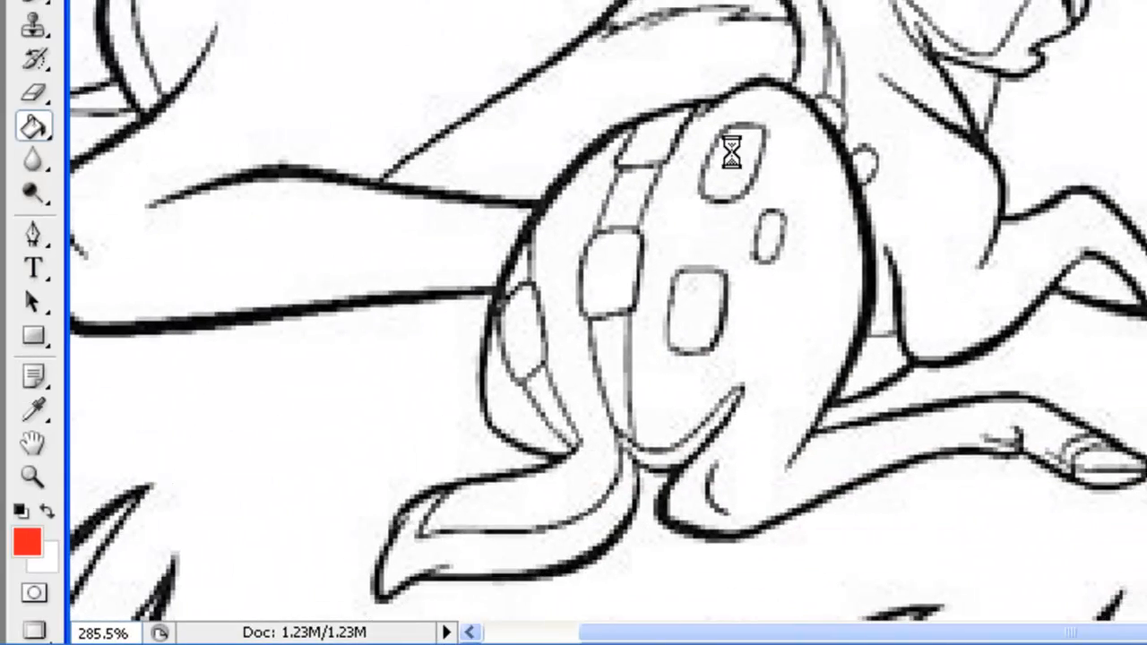
click(690, 301)
click(611, 269)
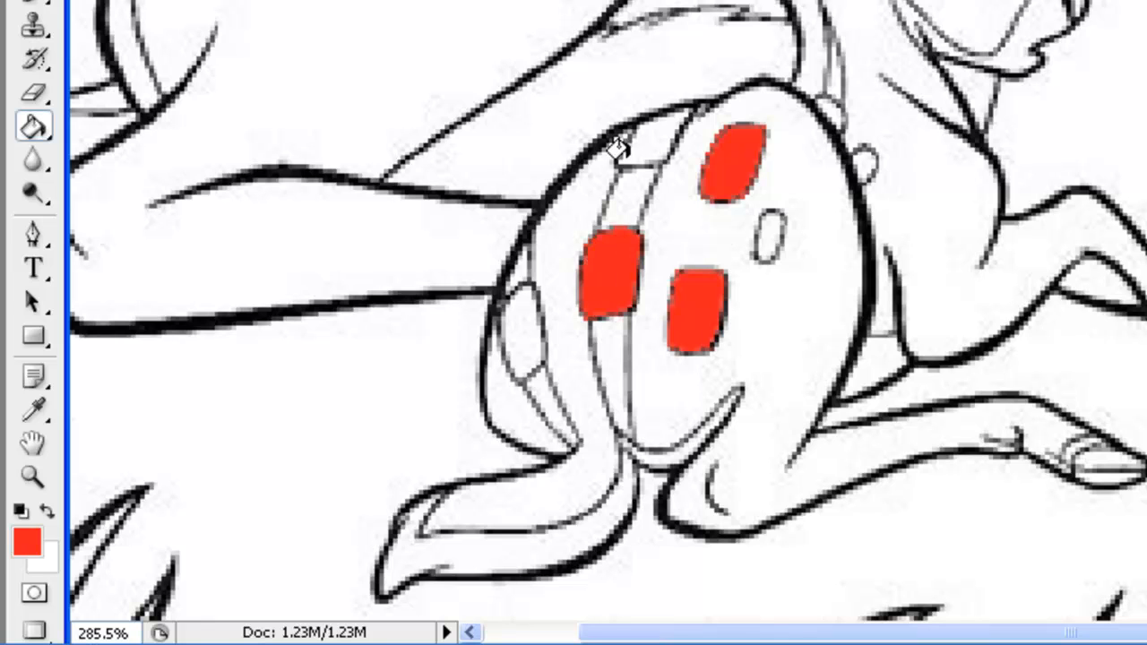
click(520, 302)
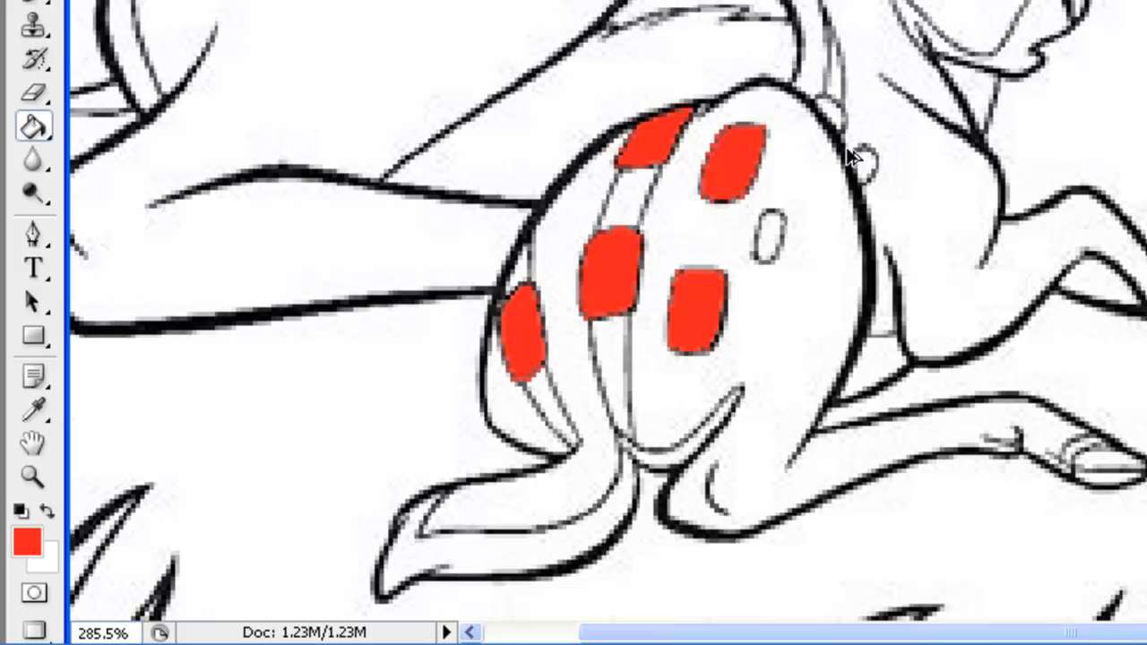
- Undo all the red fills on the fawn's spots
key(ctrl+alt+z)
key(ctrl+alt+z)
key(ctrl+alt+z)
key(ctrl+alt+z)
key(ctrl+alt+z)
scroll(846, 147, down, 5)
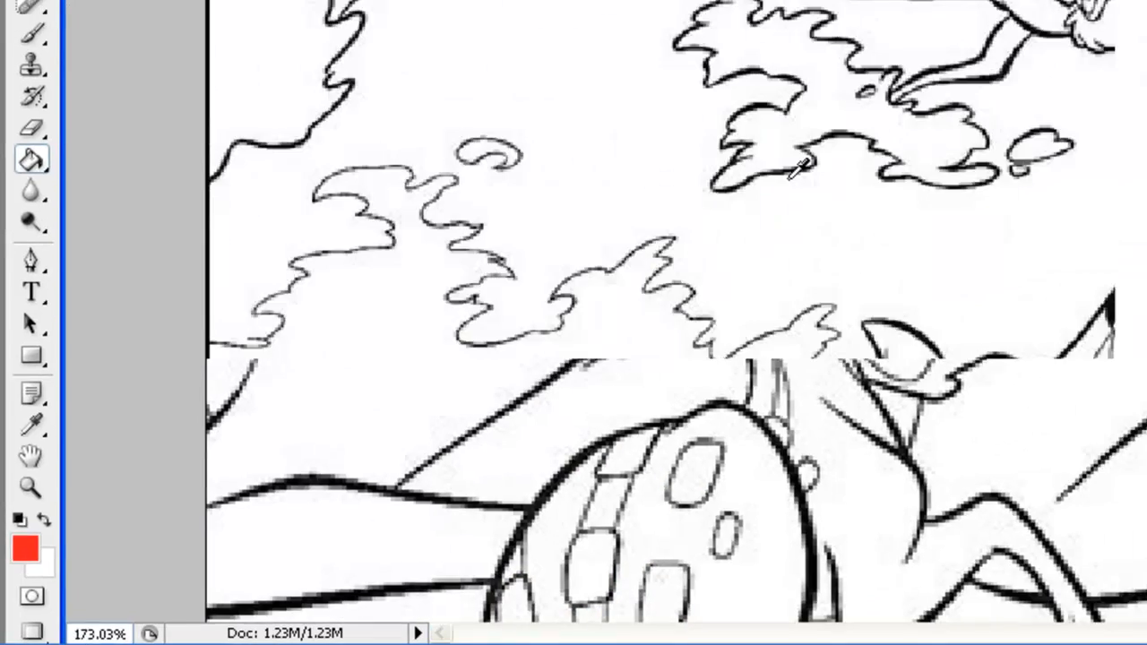
scroll(797, 169, down, 2)
drag(757, 309, 717, 72)
drag(727, 341, 722, 109)
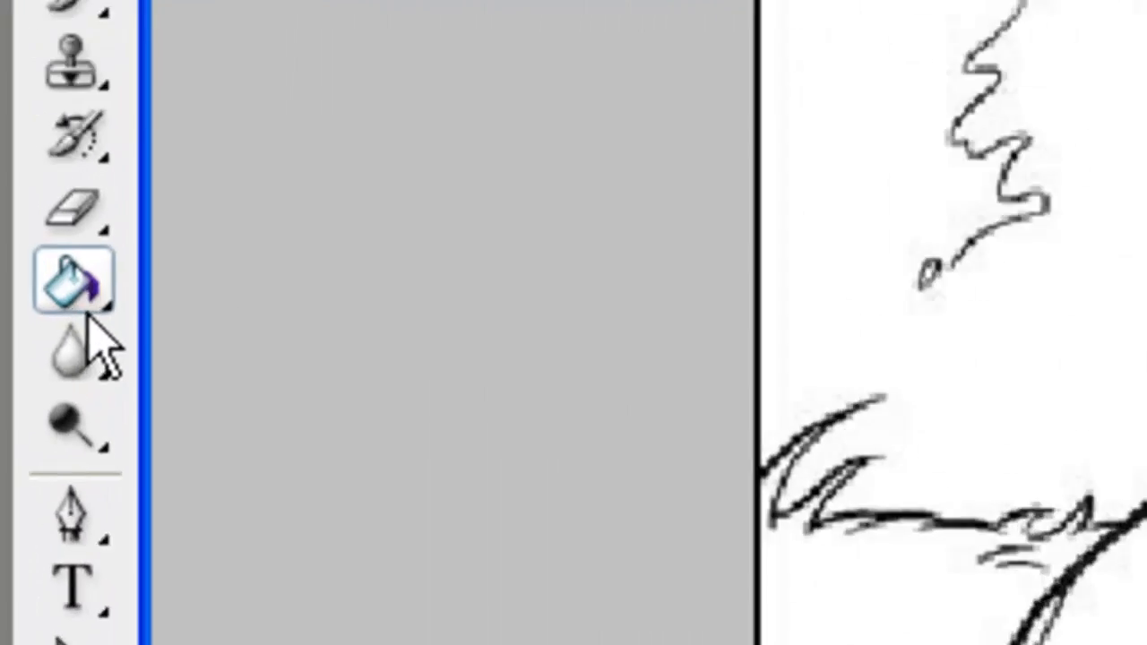
- Switch to the Gradient Tool and restore the blank Untitled-1 document to a maximized window
click(27, 314)
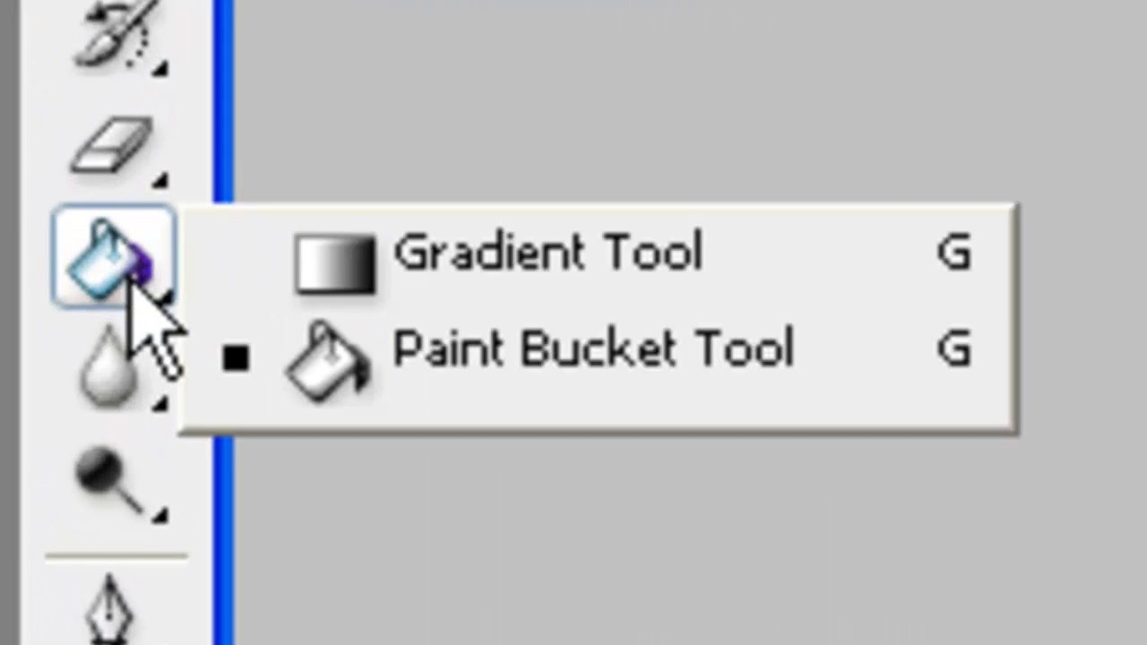
click(686, 260)
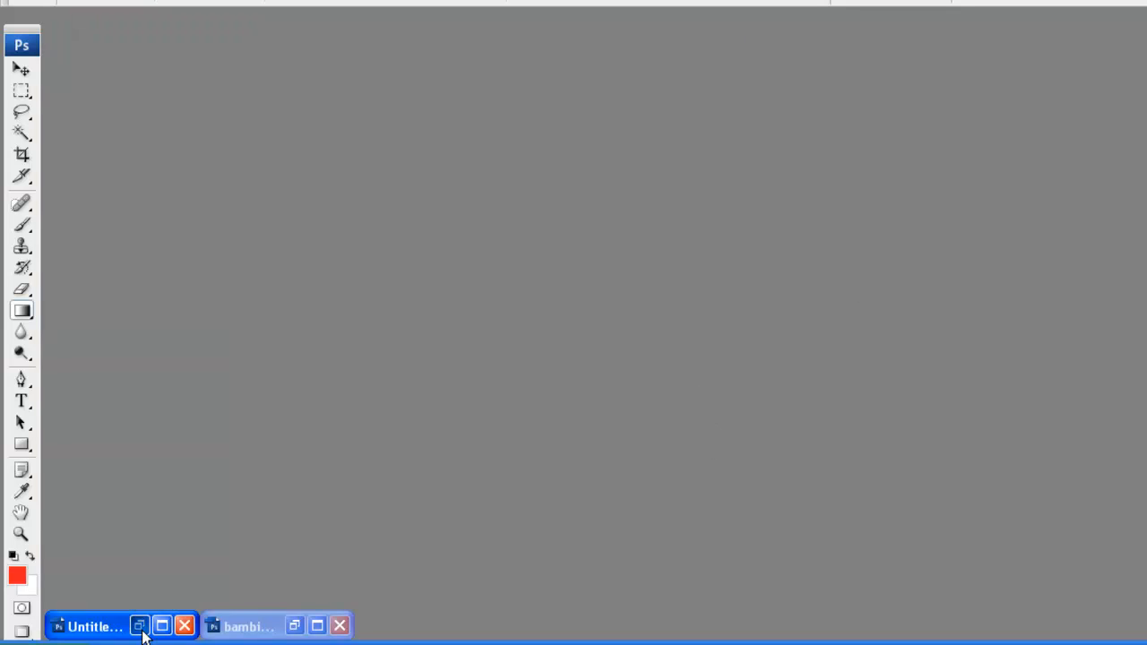
click(140, 626)
double_click(274, 35)
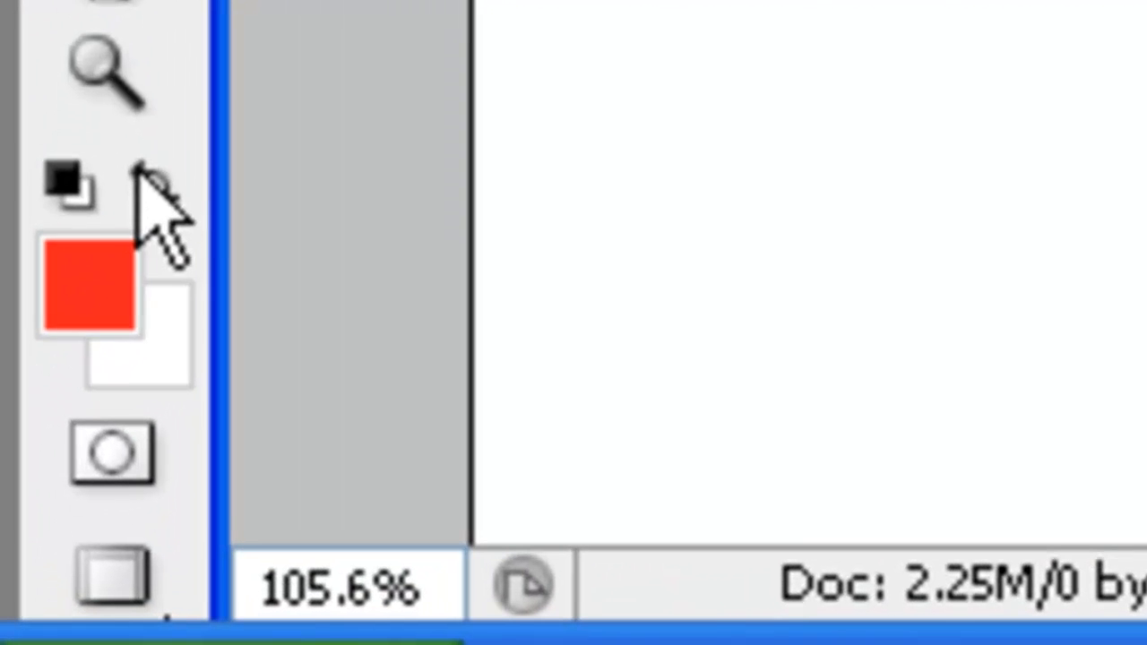
- Swap the foreground and background colours, and set the foreground to bright green (#24ff00)
click(28, 555)
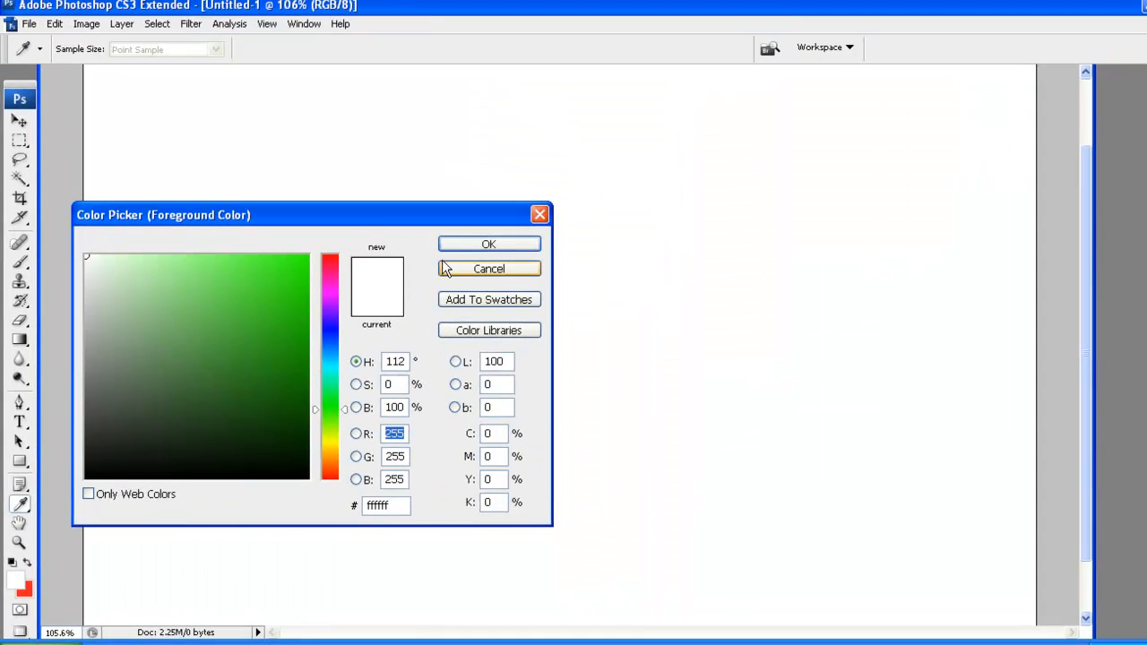
click(442, 262)
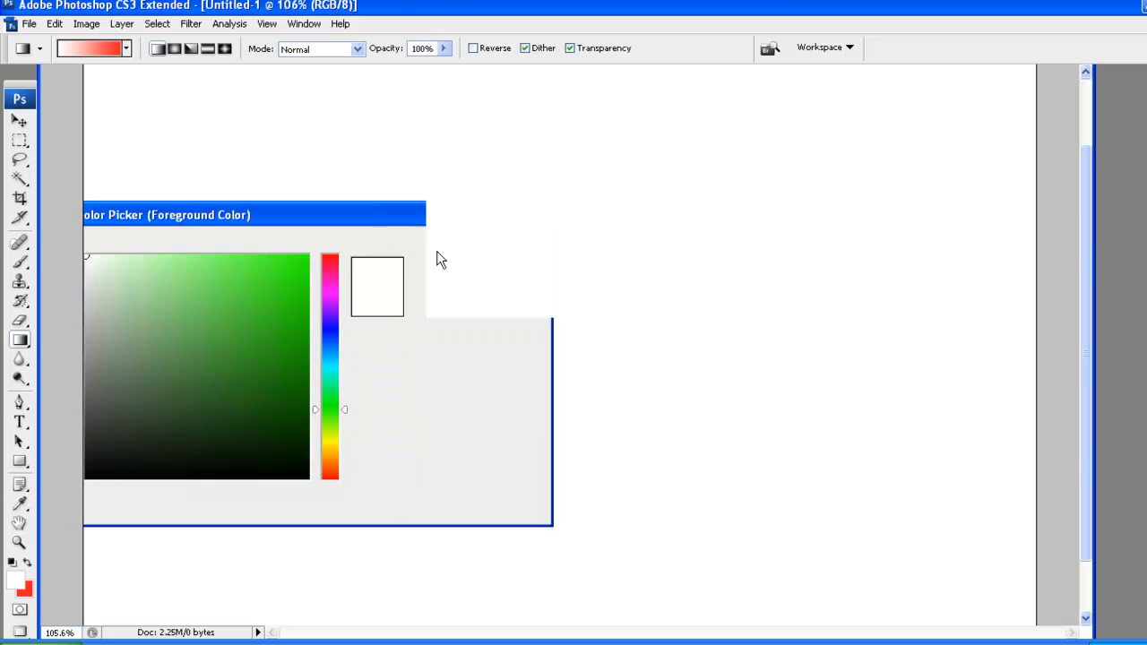
click(13, 580)
drag(285, 279, 363, 207)
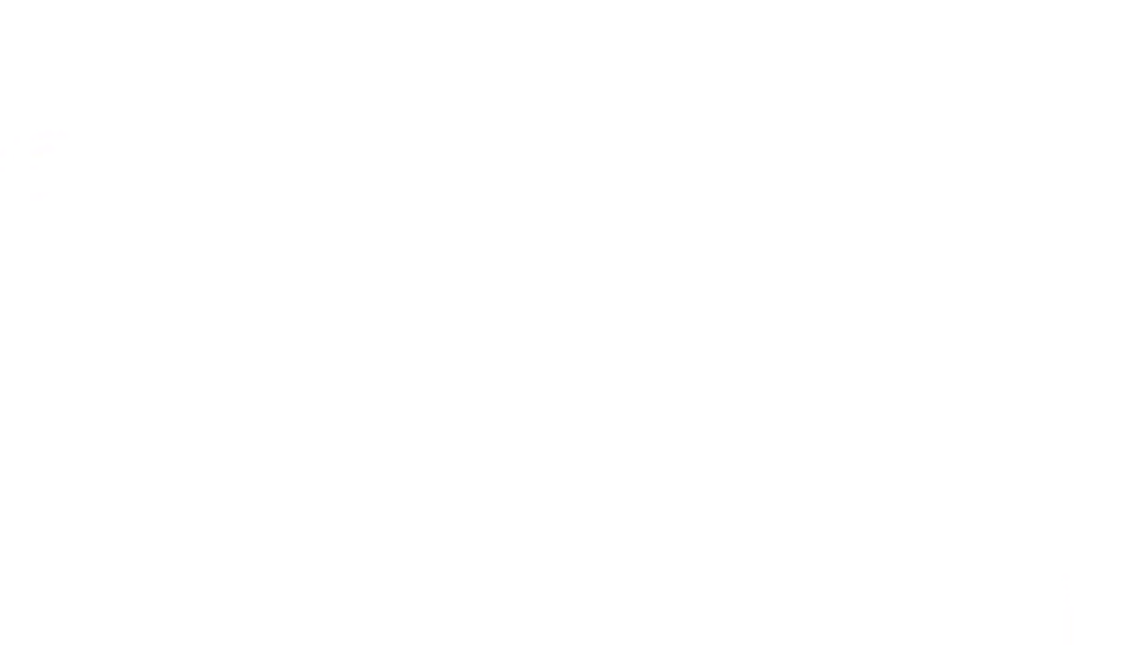
- Draw linear green-to-red gradients across the blank canvas in different directions and lengths, from full-canvas blends to a very short one
drag(19, 15, 1145, 643)
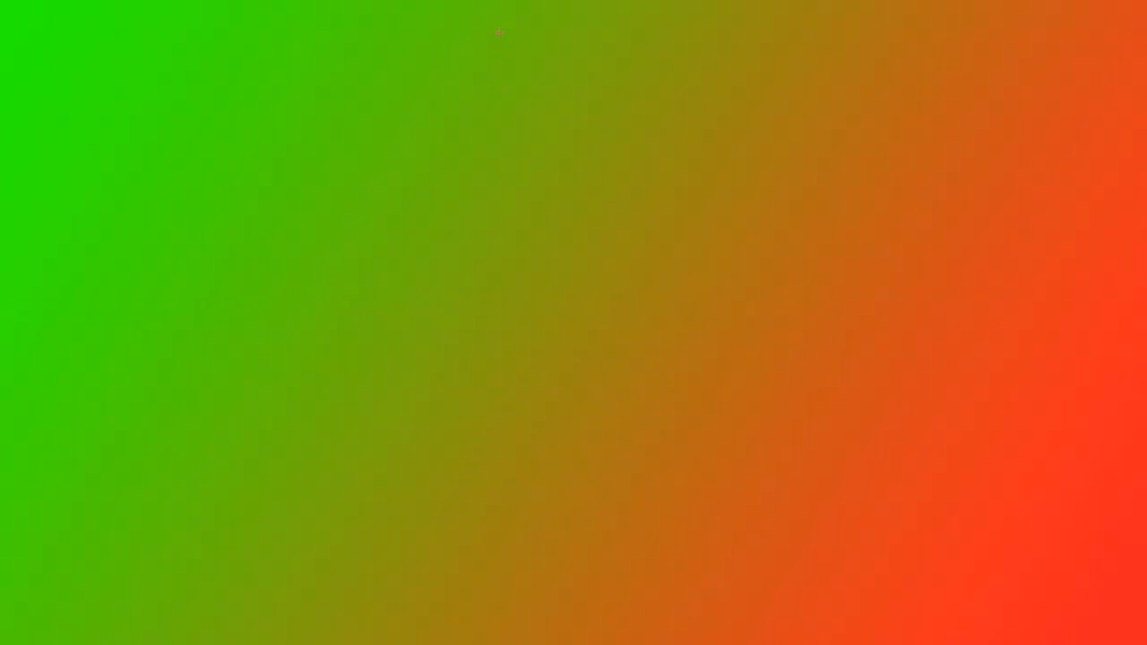
drag(513, 625, 513, 624)
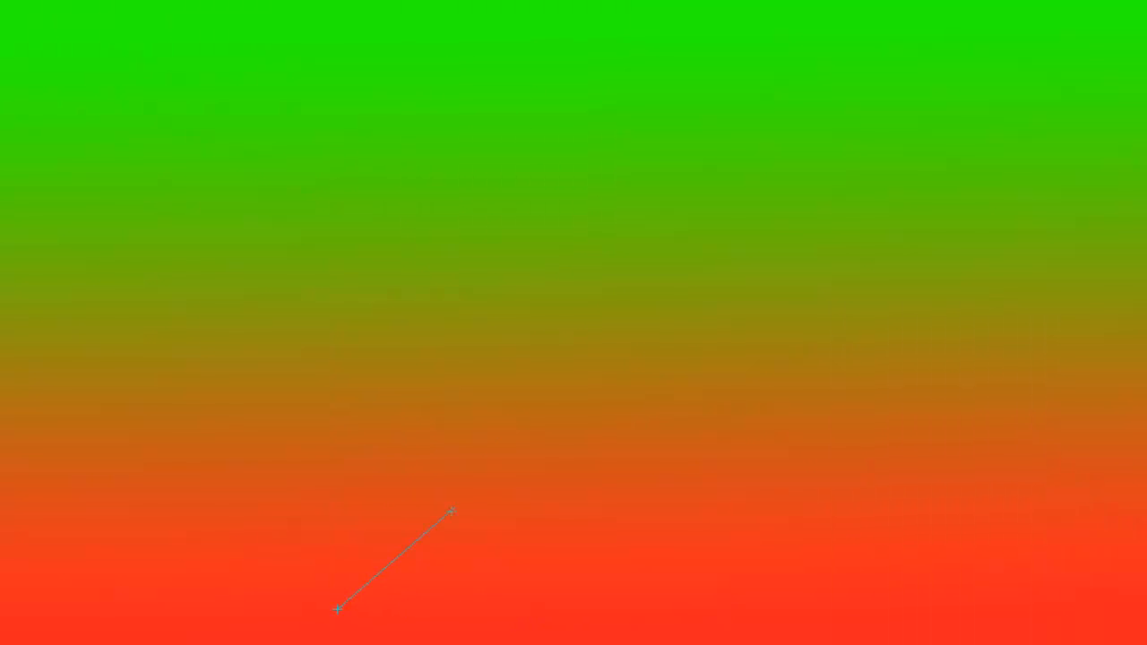
drag(794, 55, 815, 52)
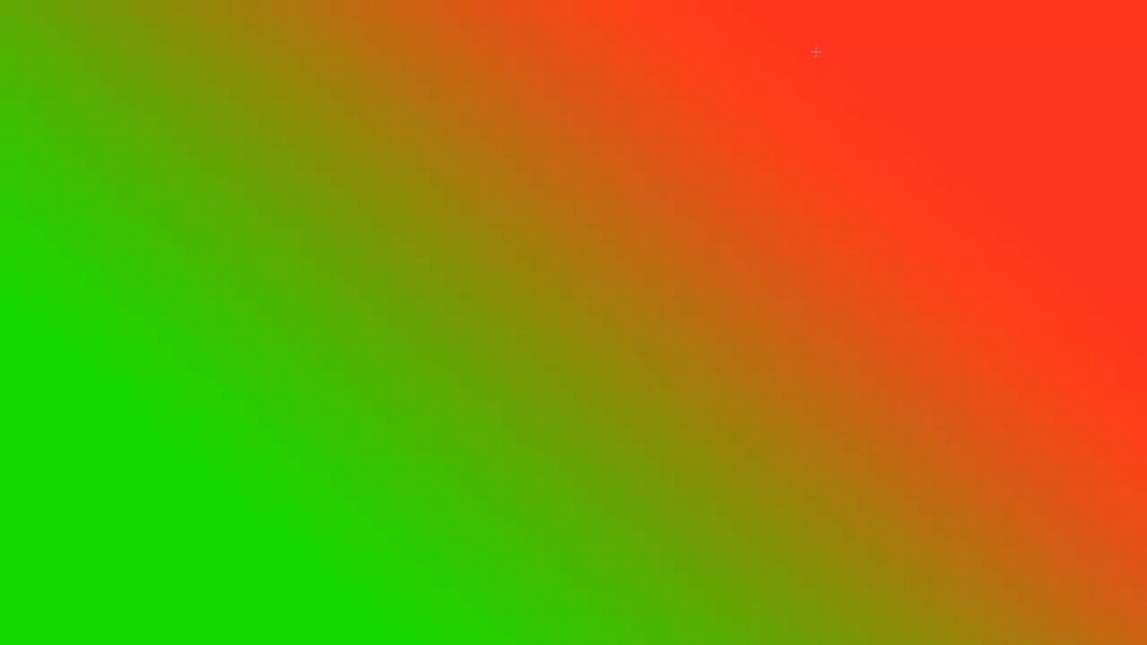
drag(424, 389, 633, 371)
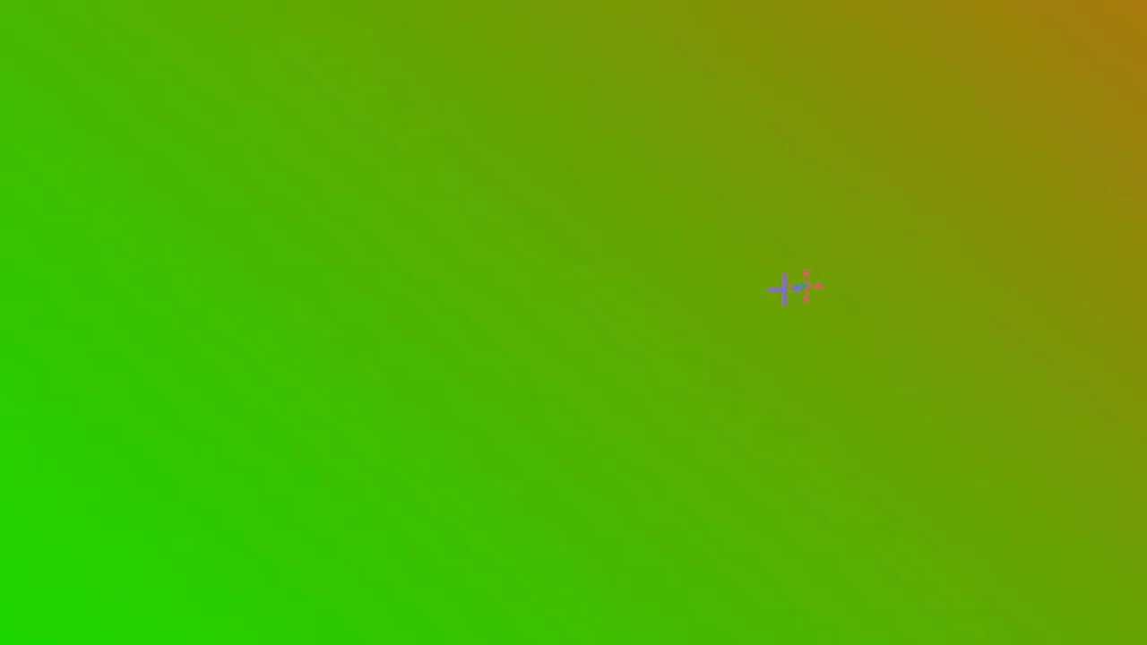
drag(805, 288, 807, 287)
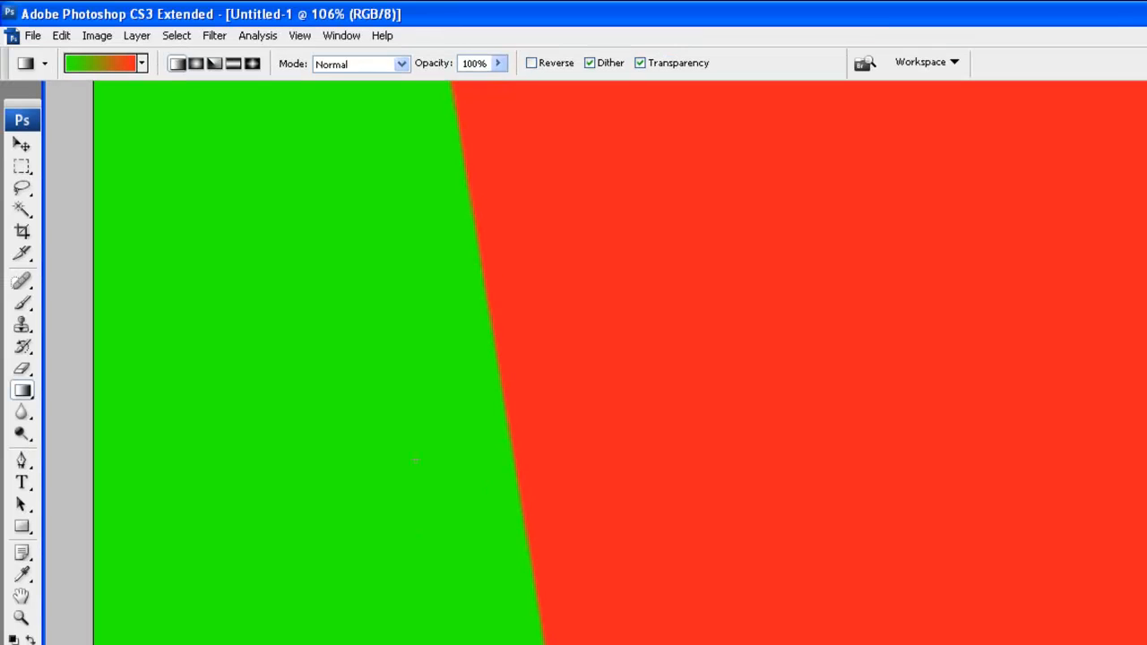
drag(351, 412, 1138, 434)
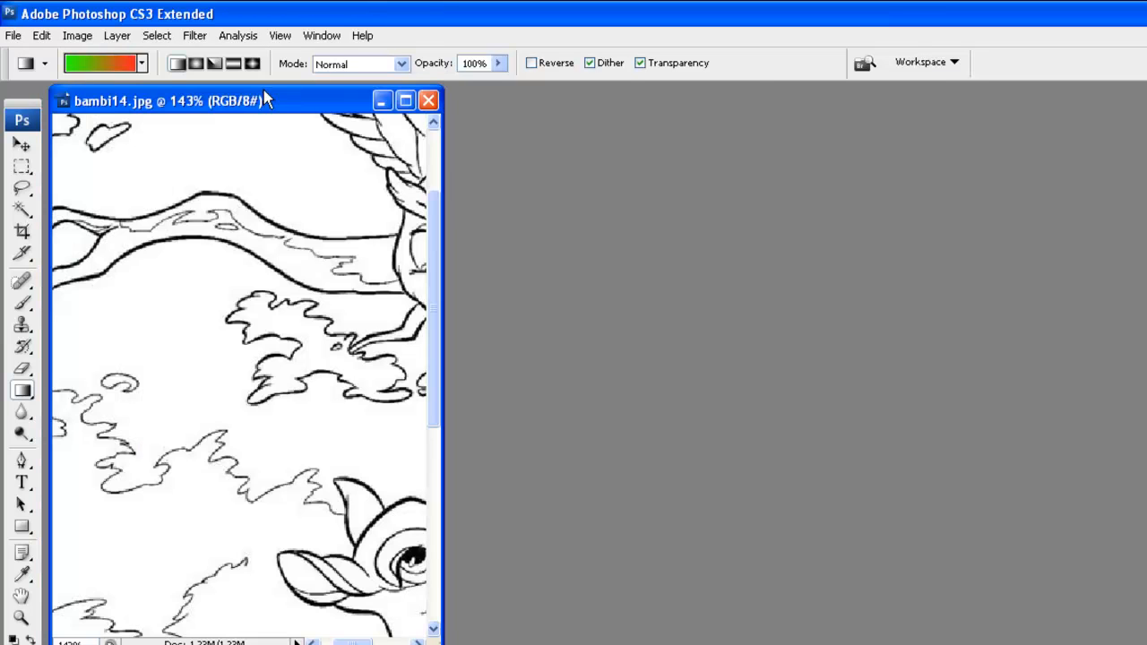
- Maximize the bambi14.jpg drawing and set the foreground colour to orange (#e97901)
double_click(264, 101)
scroll(458, 541, down, 5)
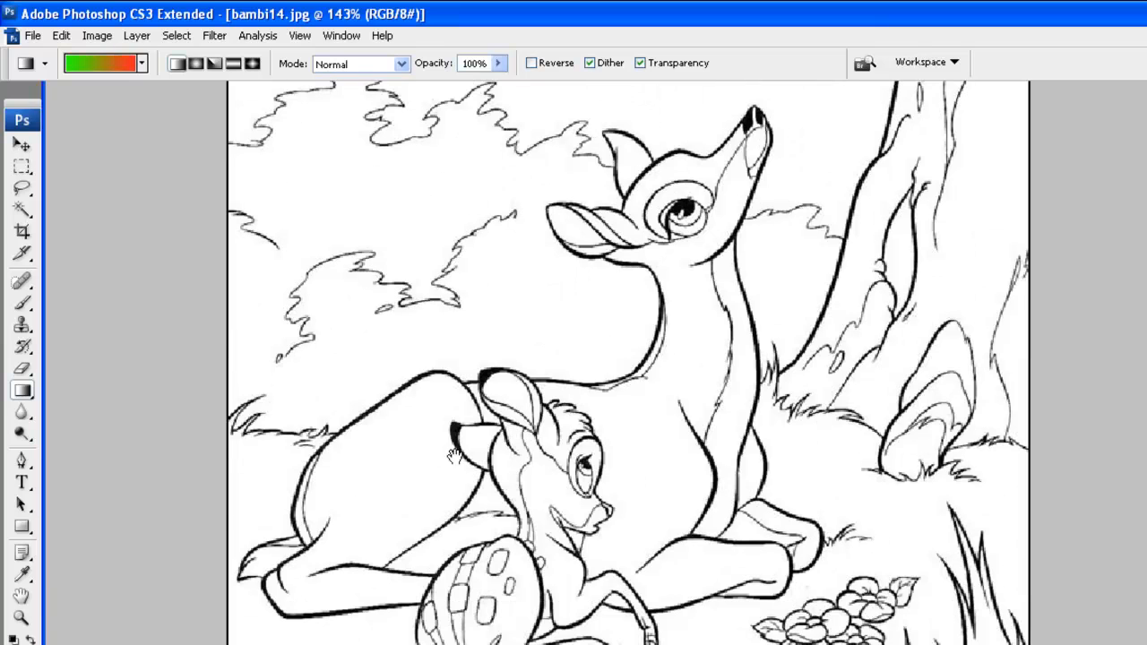
click(18, 644)
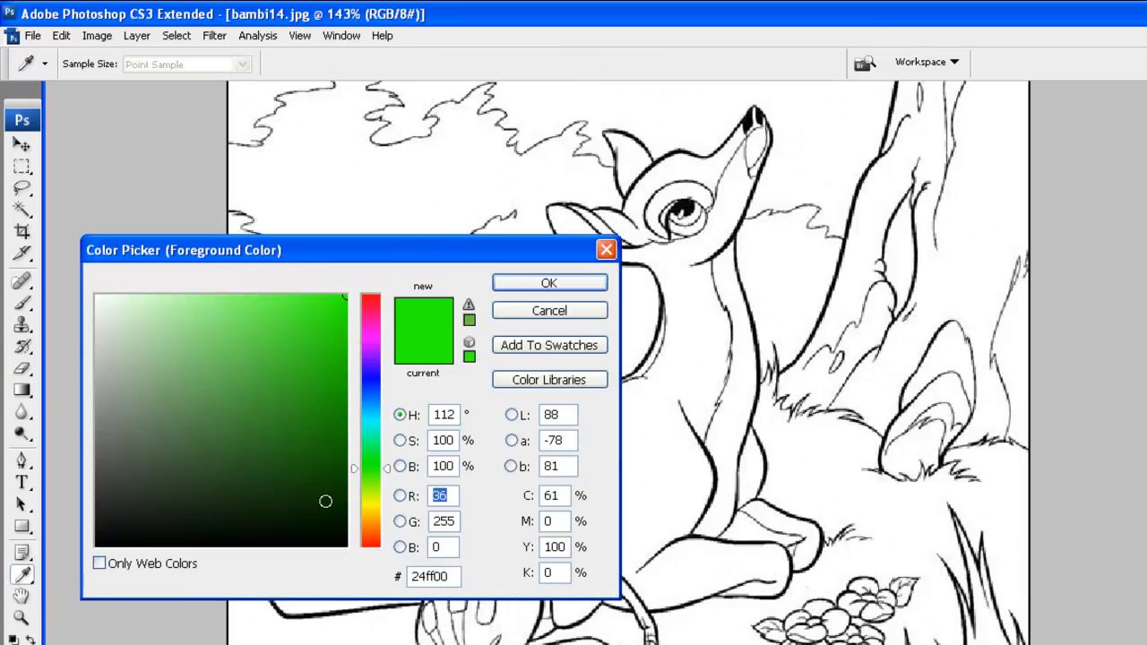
click(371, 525)
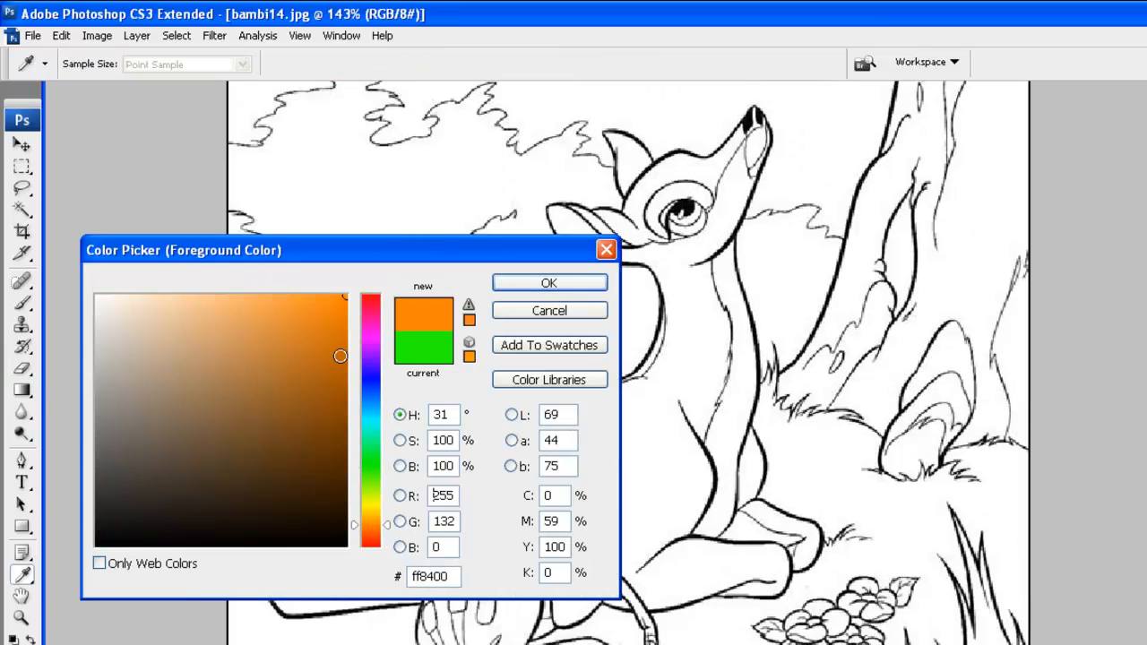
drag(335, 343, 347, 316)
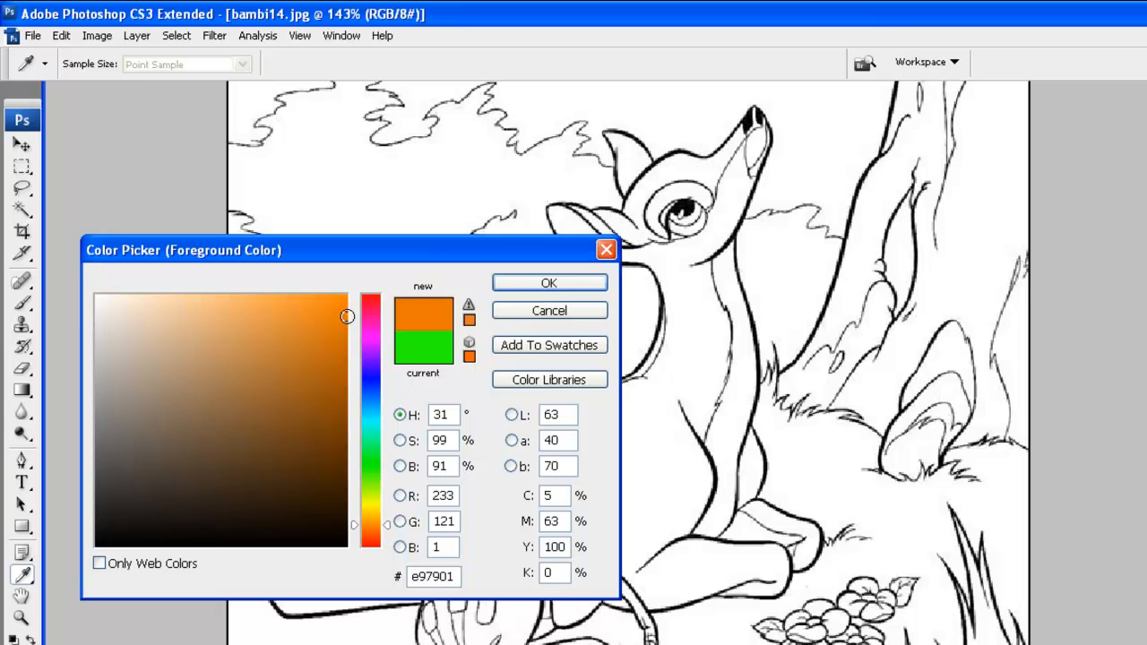
click(538, 283)
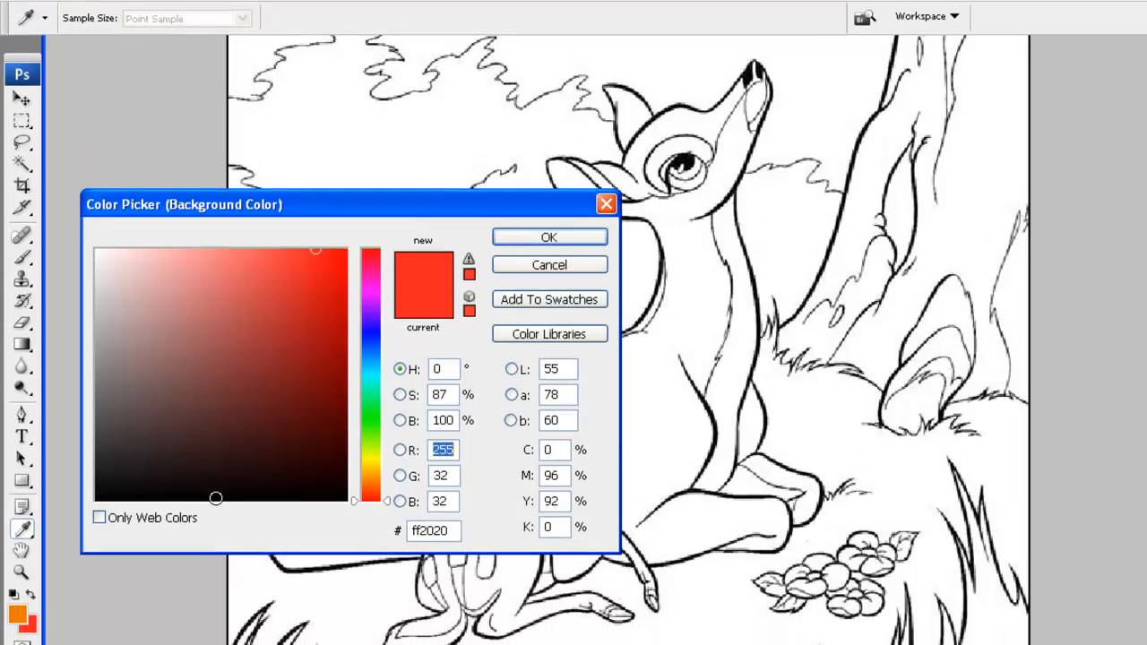
- Set the background colour to bright yellow (#eaff00)
click(367, 454)
drag(307, 321, 357, 240)
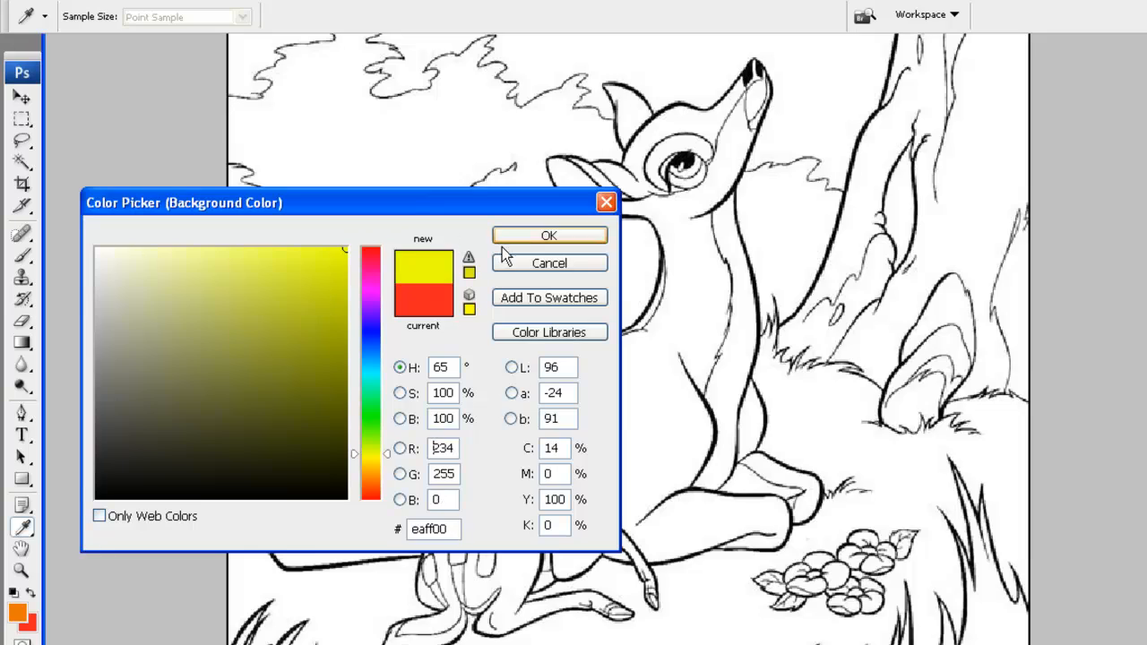
click(509, 240)
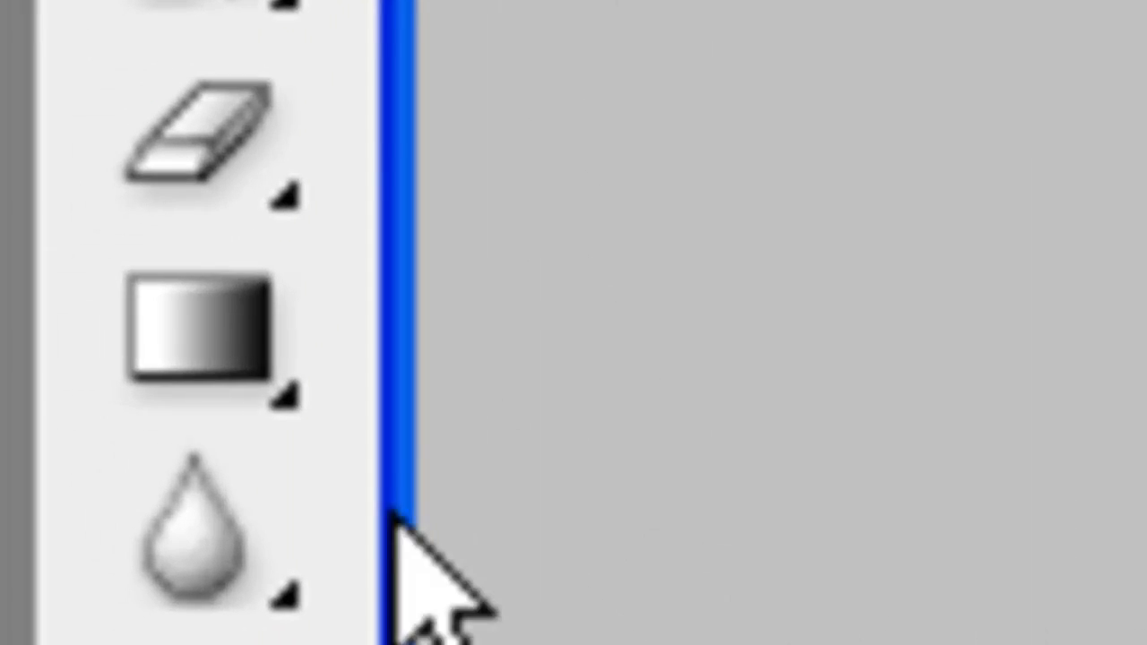
- Fill the adult deer's selected areas with a linear gradient from orange at the head to yellow at the forelegs, trying several angles, and deselect
click(223, 376)
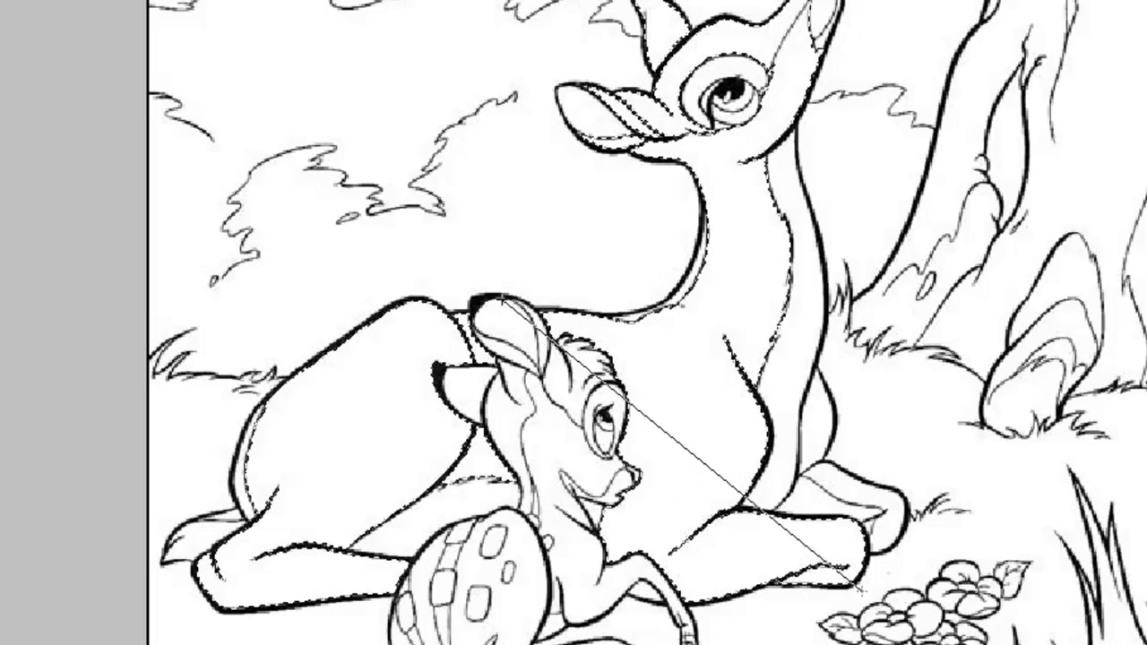
drag(862, 590, 863, 591)
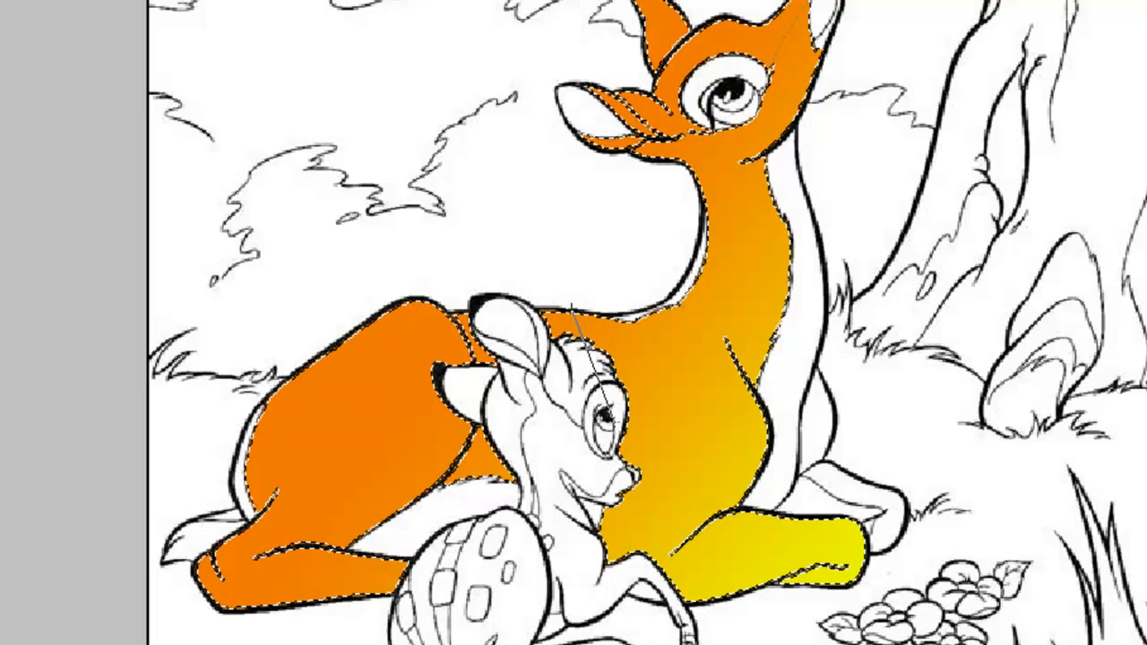
drag(686, 637, 686, 638)
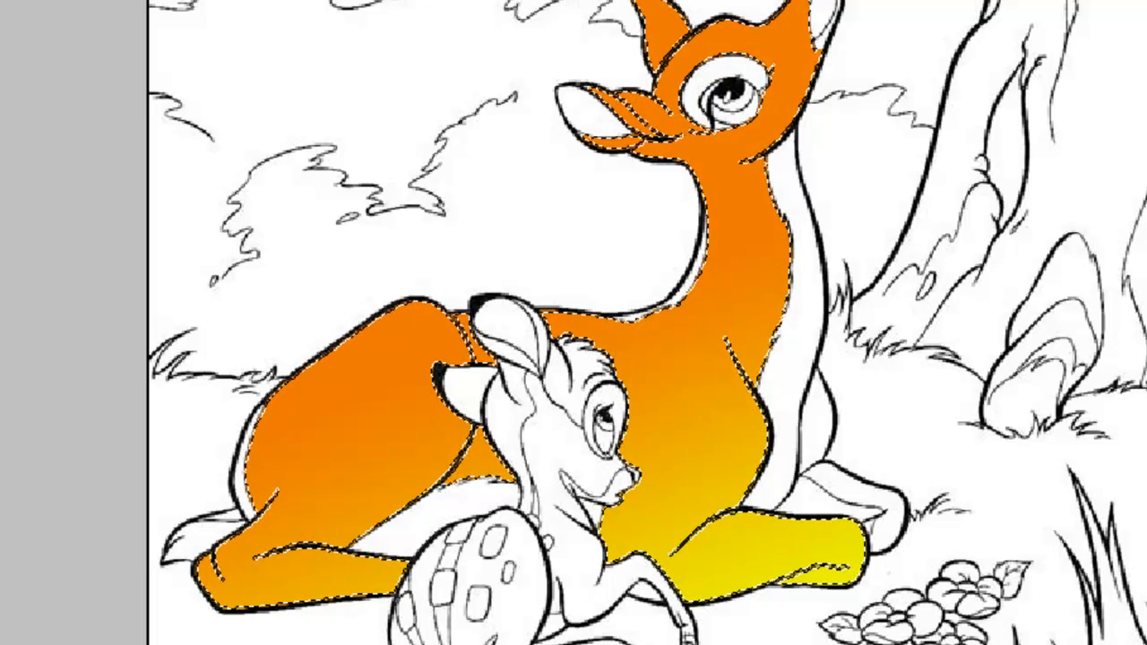
drag(814, 585, 813, 585)
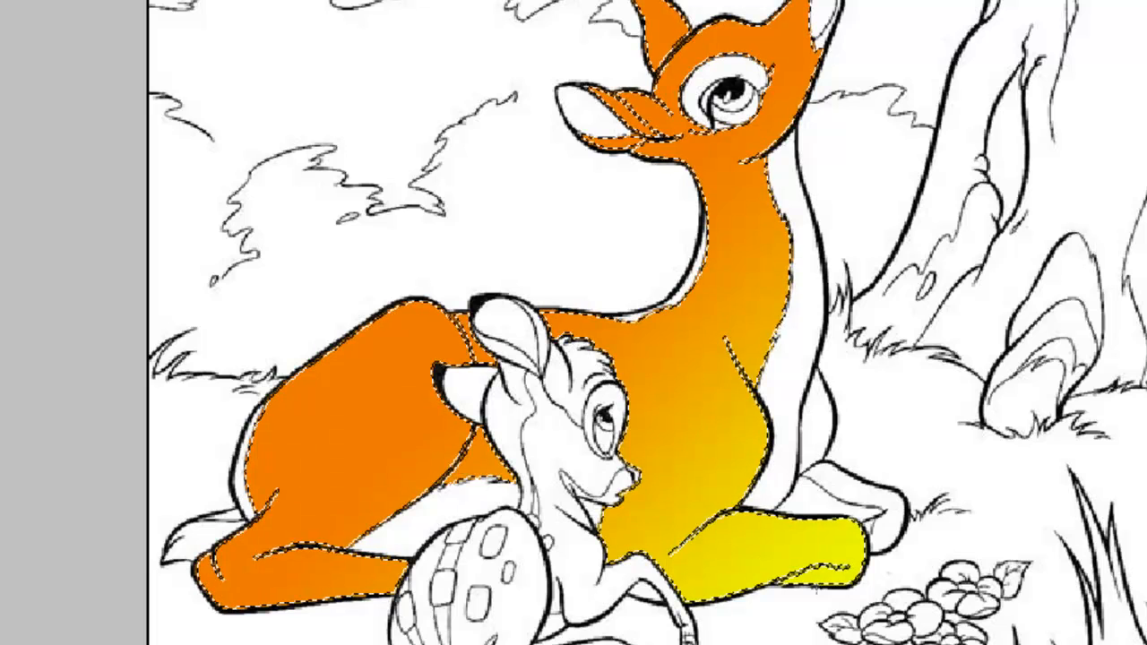
drag(632, 417, 684, 552)
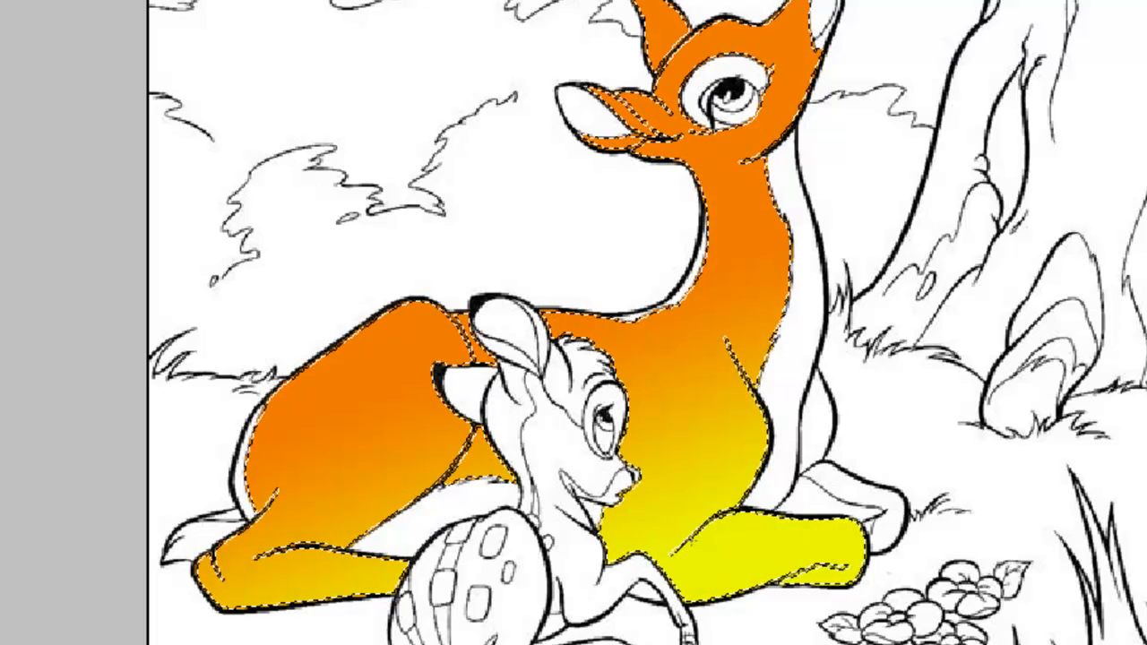
key(ctrl+d)
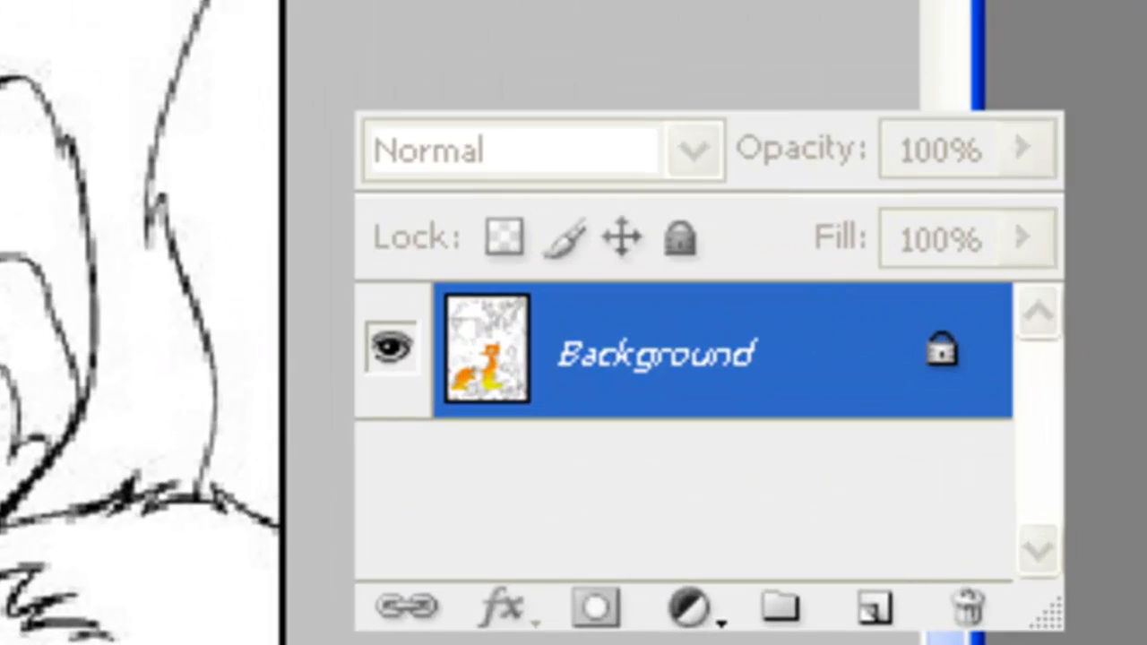
- Undo all the colour fills on the deer so the drawing is plain line art
key(ctrl+alt+z)
key(ctrl+alt+z)
key(ctrl+alt+z)
key(ctrl+alt+z)
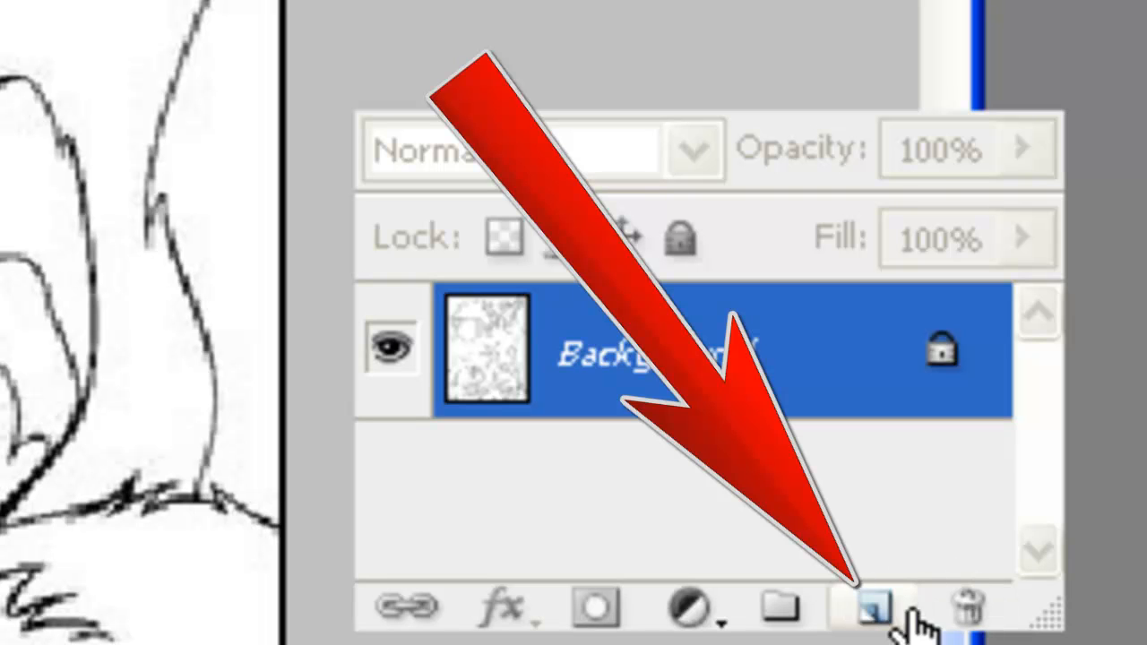
- Add a new layer above the drawing and colour the adult deer on it with the orange-to-yellow gradient
click(882, 613)
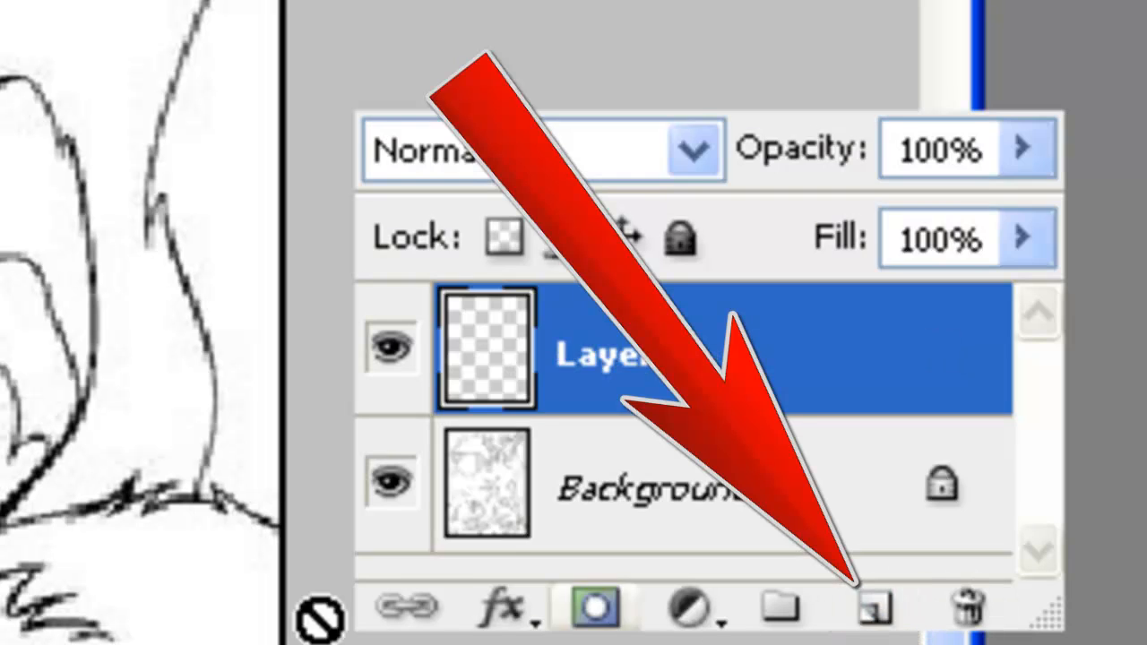
drag(189, 288, 557, 577)
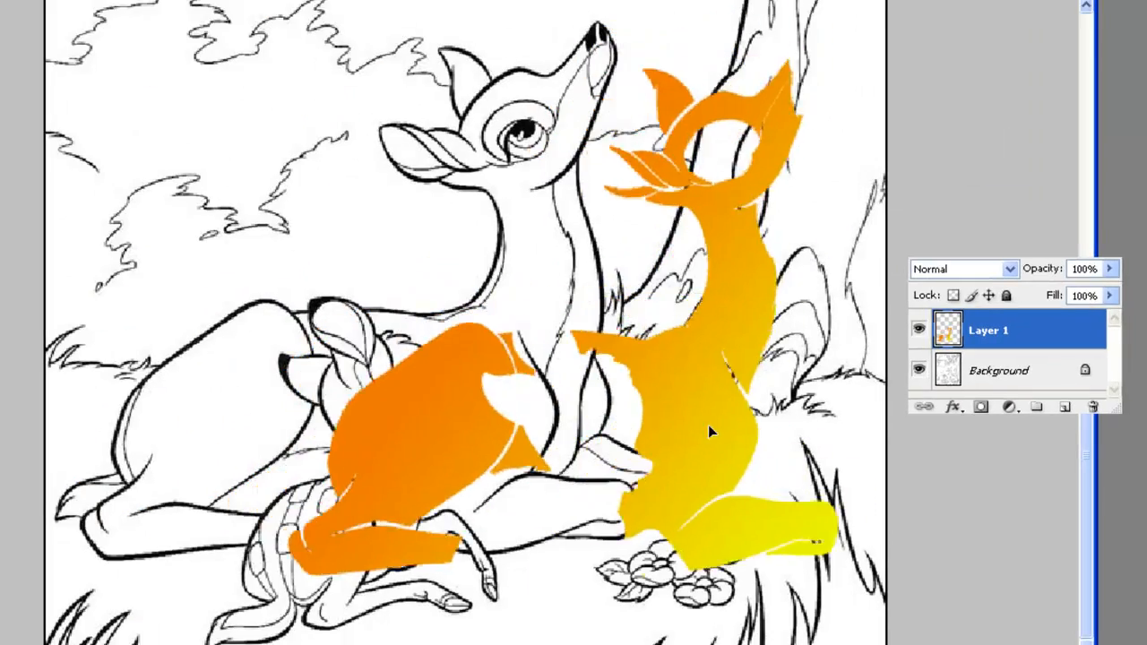
- Move the coloured layer around over the line art and delete that layer
drag(707, 424, 558, 497)
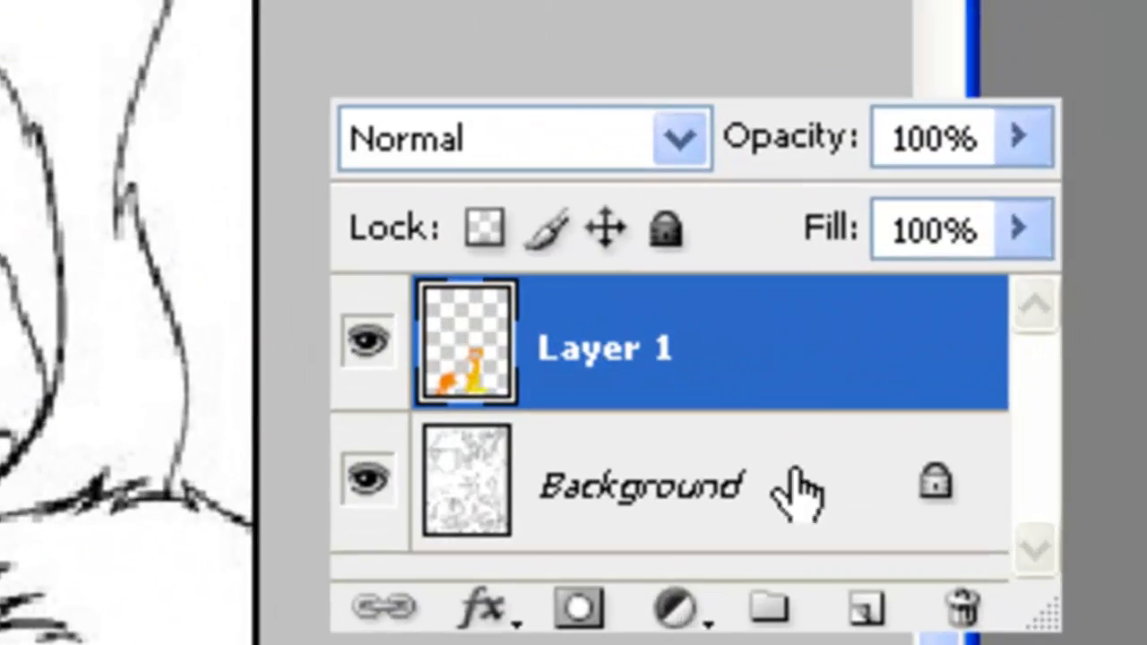
drag(768, 358, 936, 589)
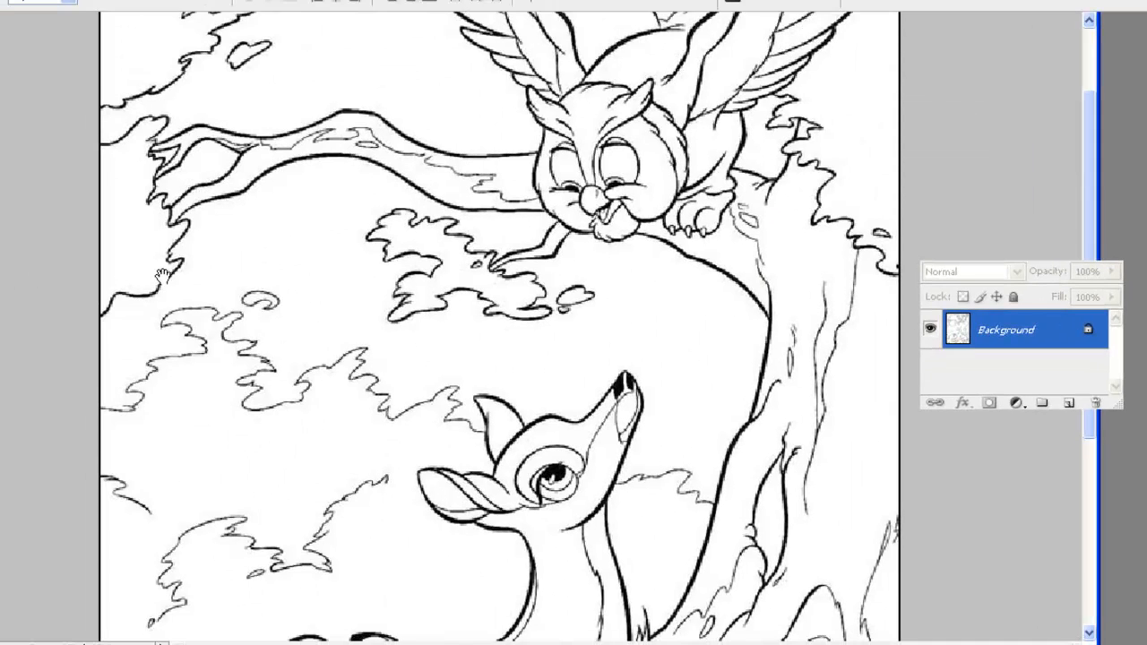
- Select the sky areas above and below the branch, including the gaps around the owl, with the Magic Wand
drag(162, 275, 164, 323)
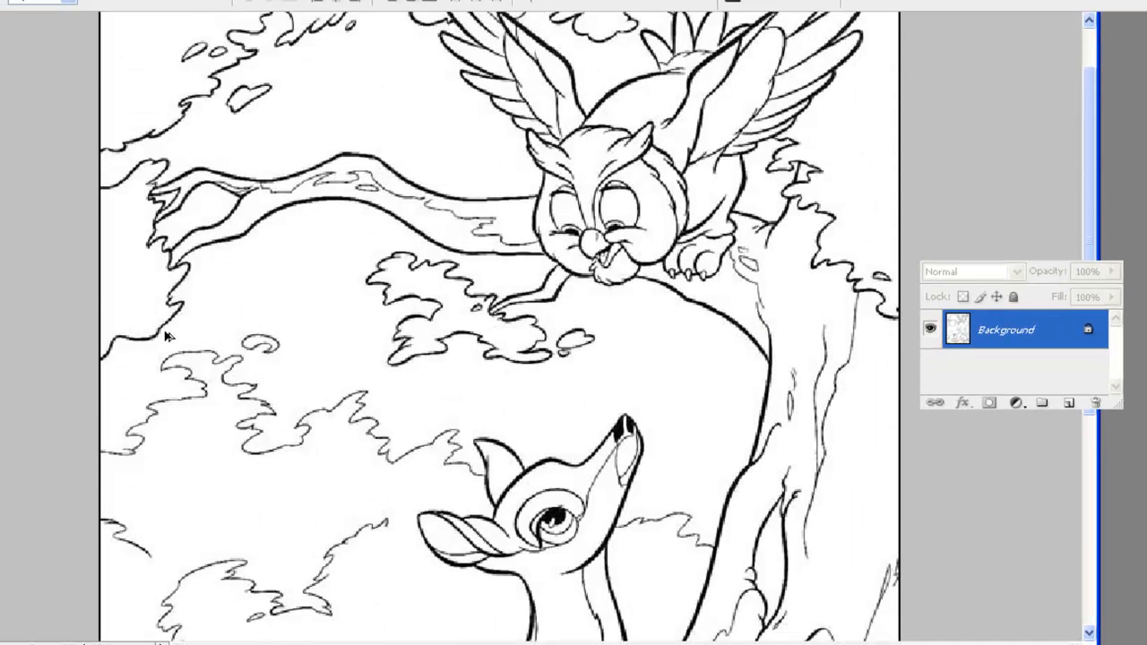
scroll(163, 331, down, 2)
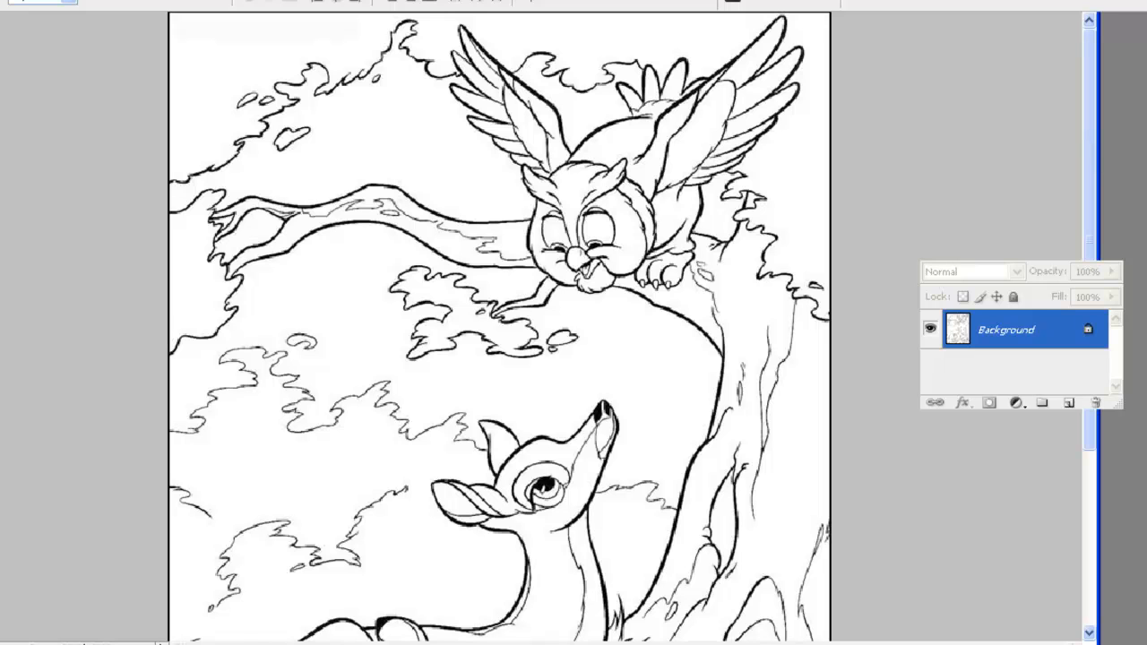
click(414, 178)
click(589, 111)
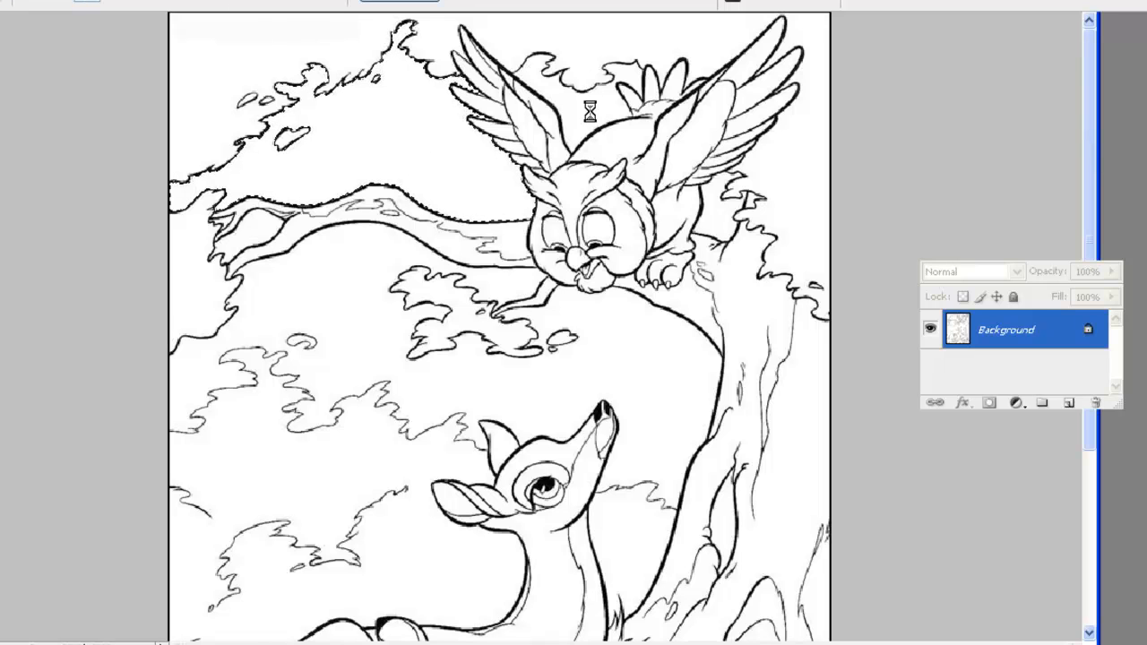
shift+click(294, 318)
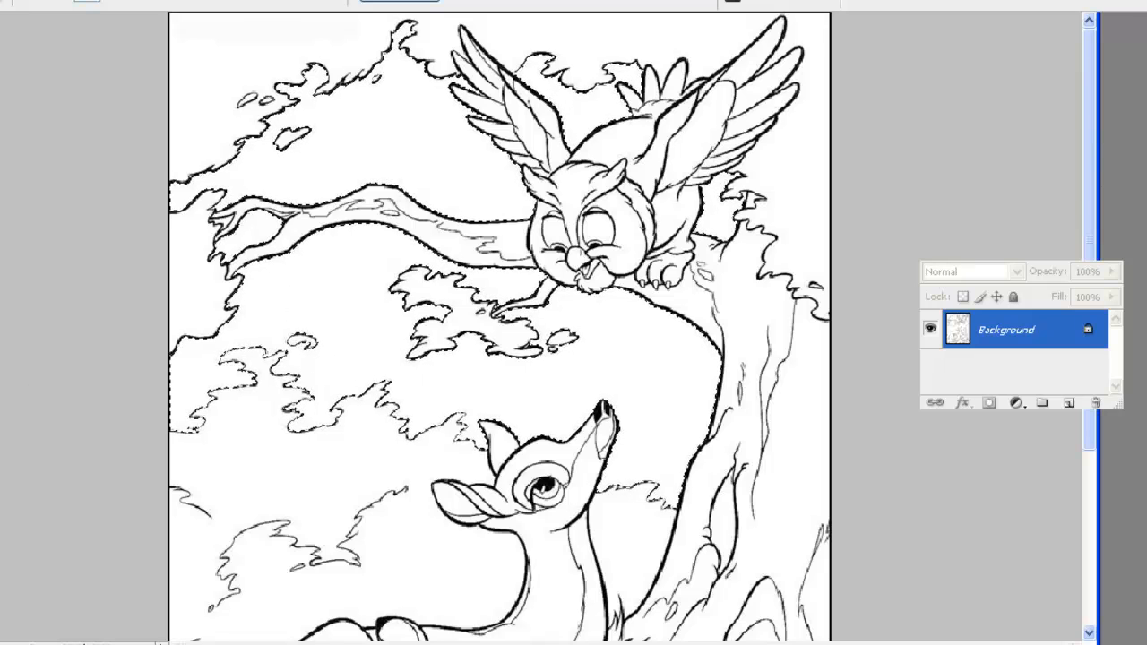
- Set the foreground colour to a bright blue
click(2, 378)
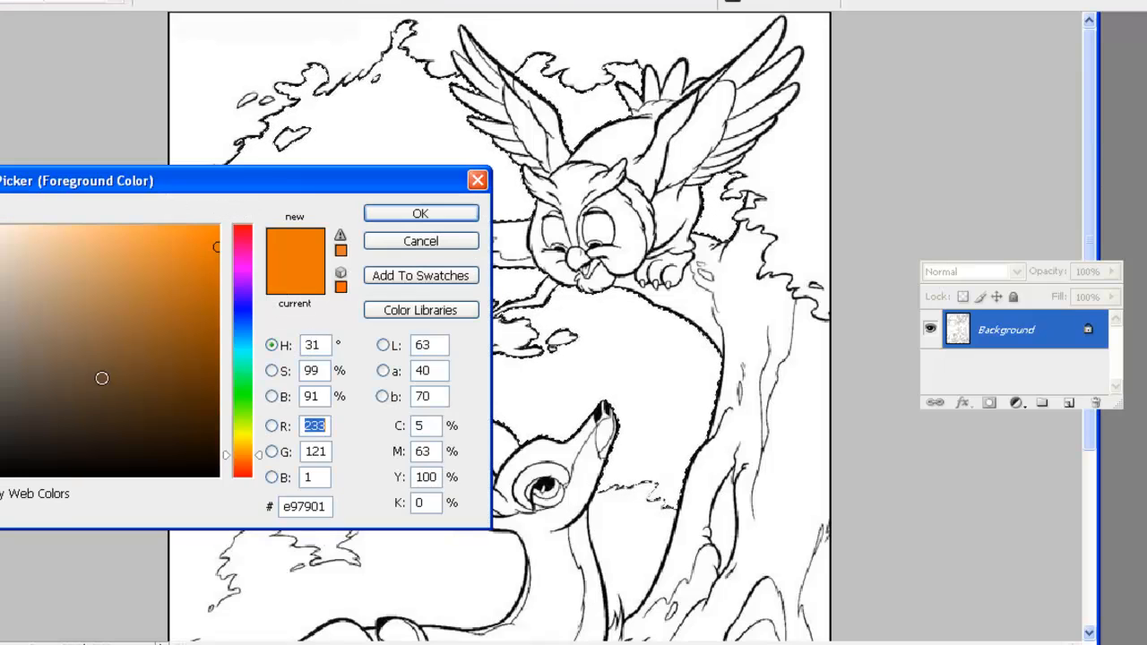
click(241, 329)
drag(208, 240, 238, 199)
click(420, 213)
- Set the background colour to a bright pinkish red
click(2, 391)
drag(241, 257, 182, 218)
click(369, 215)
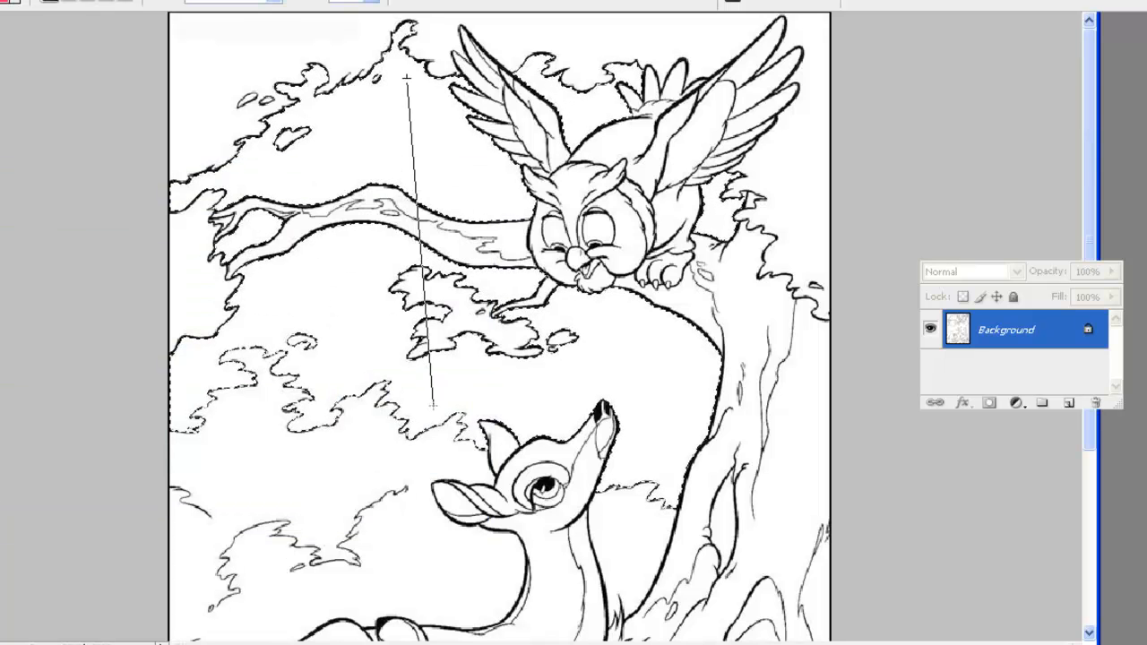
- Fill the selected sky with a near-vertical linear gradient from blue at the treetops to pinkish red above the deer, and deselect
drag(434, 405, 433, 405)
drag(407, 49, 431, 136)
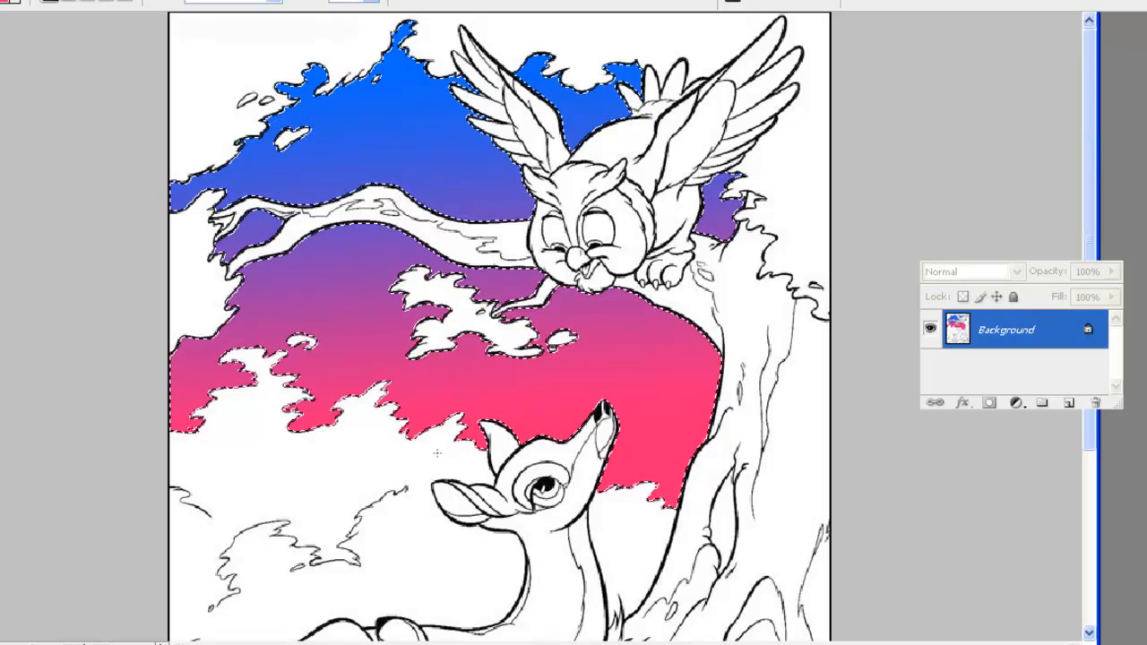
key(ctrl+d)
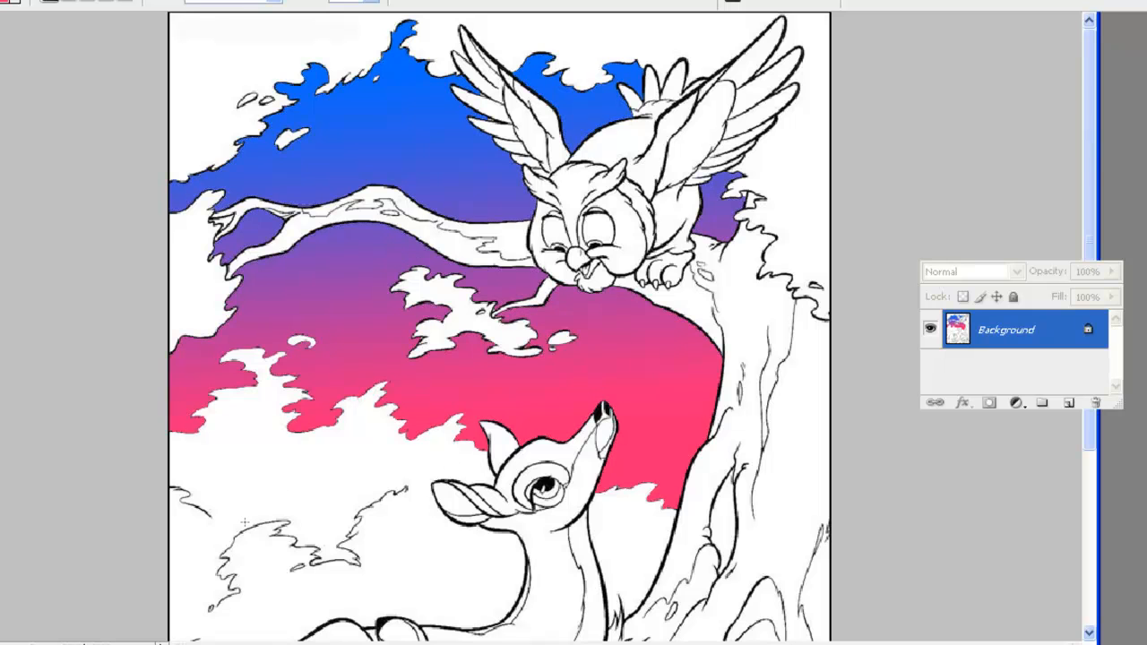